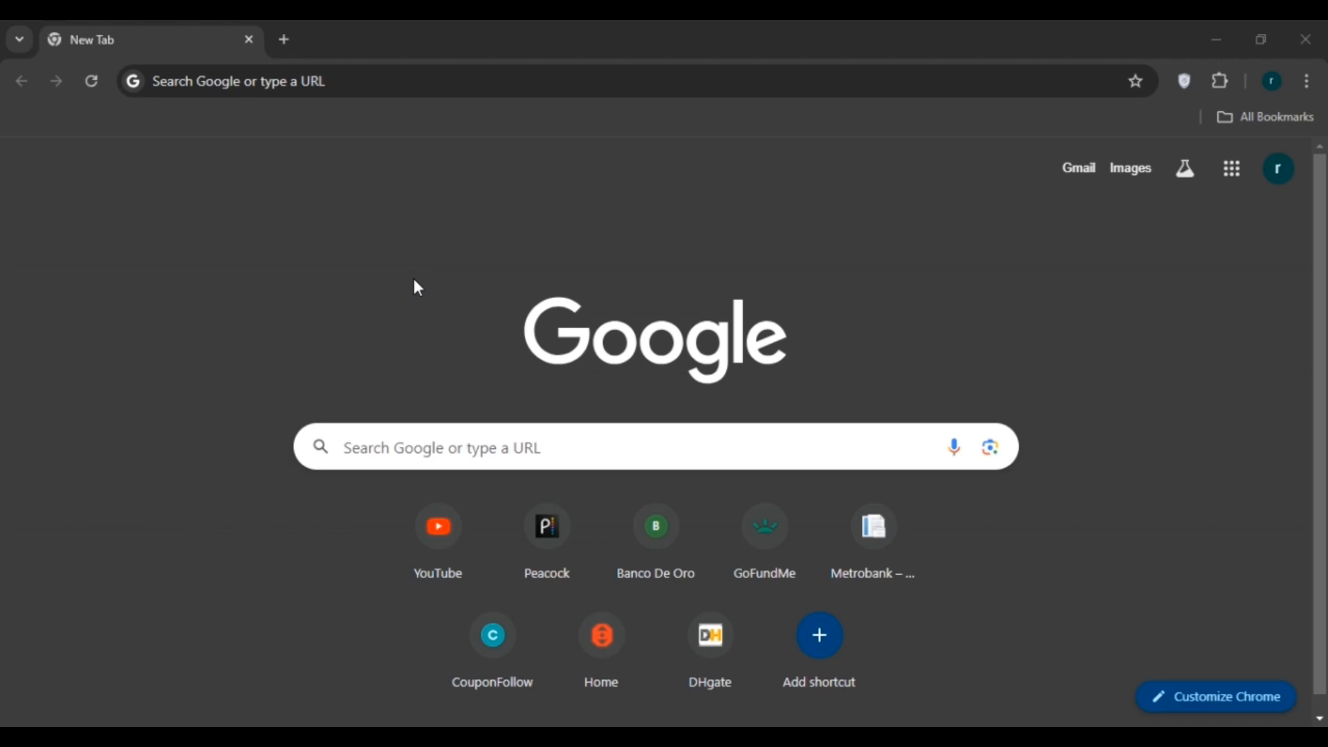
# Open the tickettool.xyz website in the browser
pyautogui.click(211, 81)
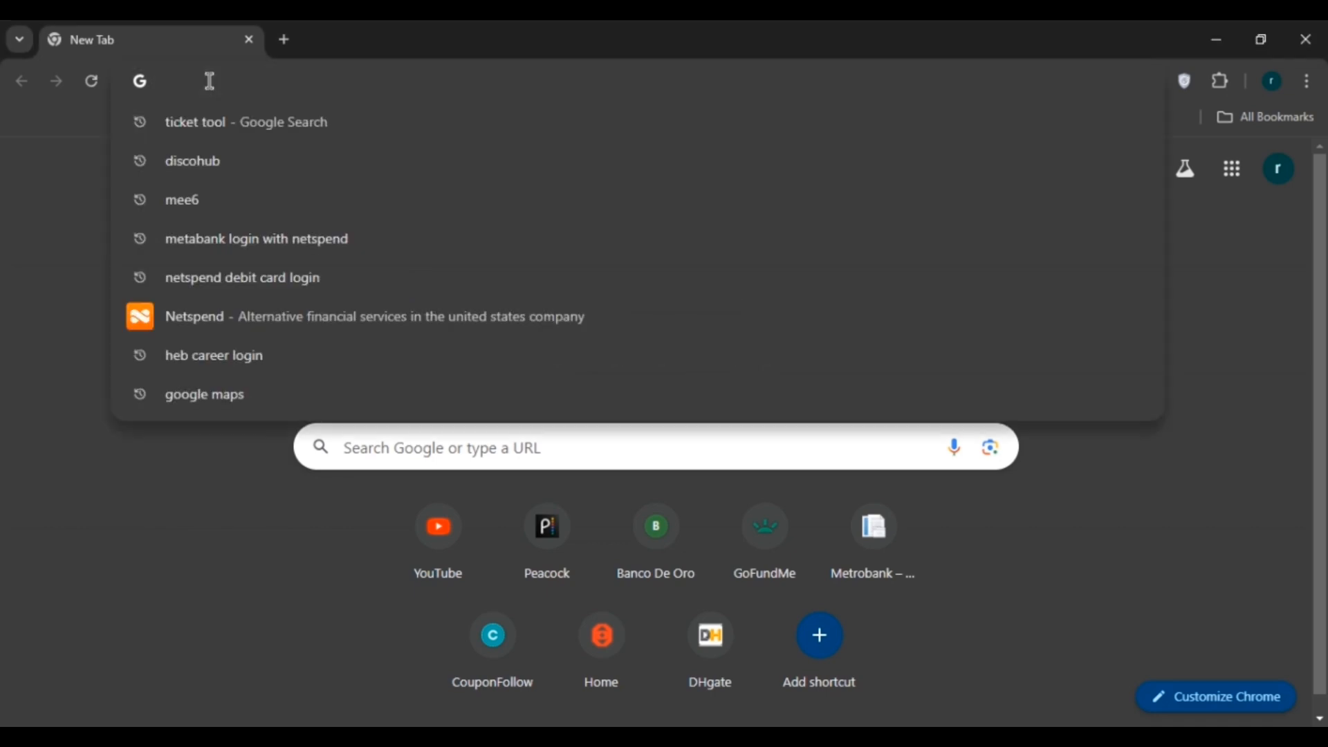
pyautogui.write('ticket')
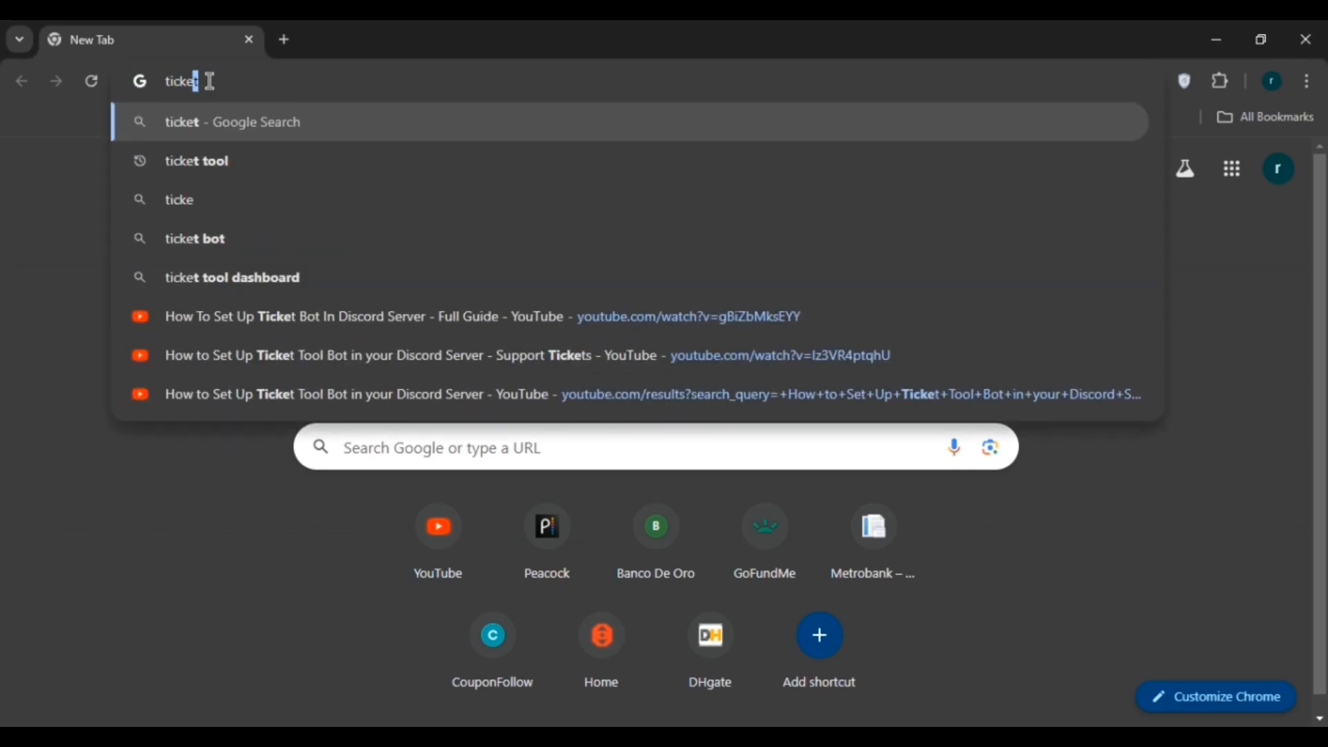
pyautogui.write('tool.xy')
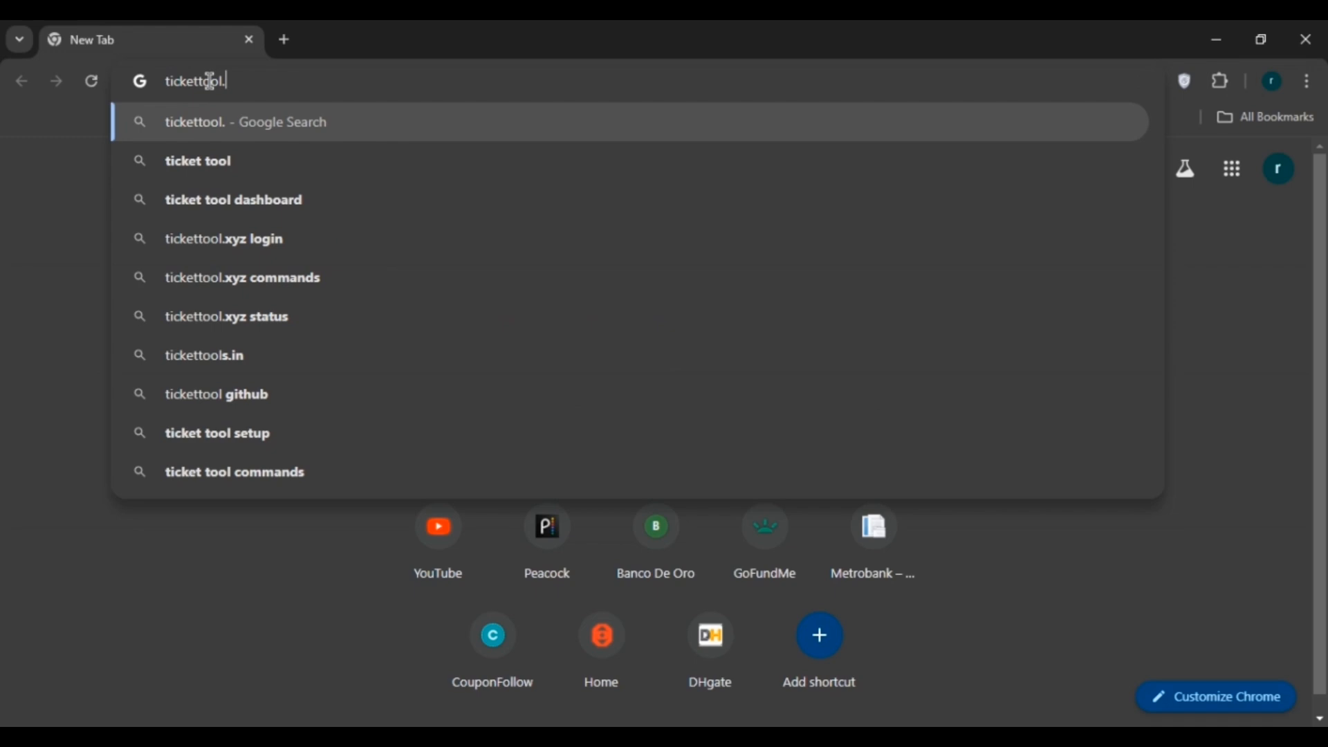
pyautogui.write('z')
pyautogui.press('Return')
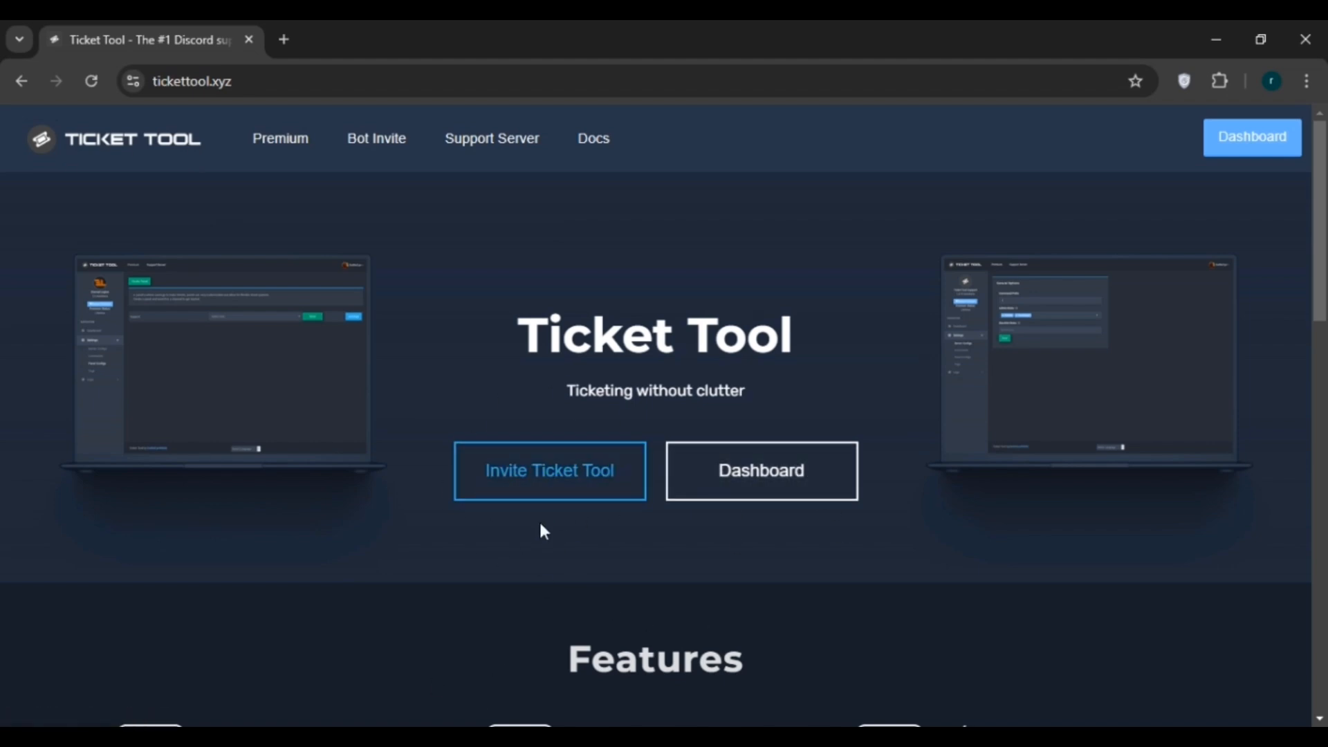
# Invite the Ticket Tool bot to My server and authorize it with all the requested permissions
pyautogui.click(593, 495)
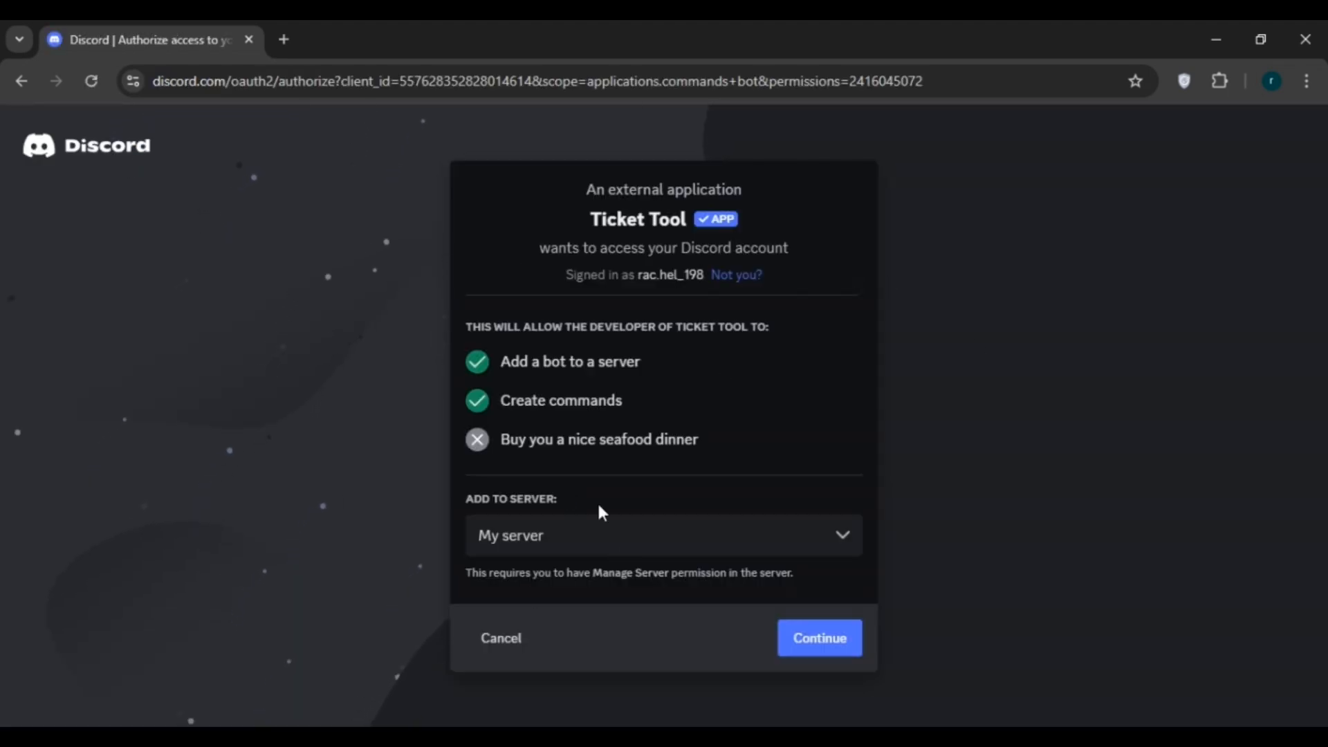
pyautogui.click(784, 554)
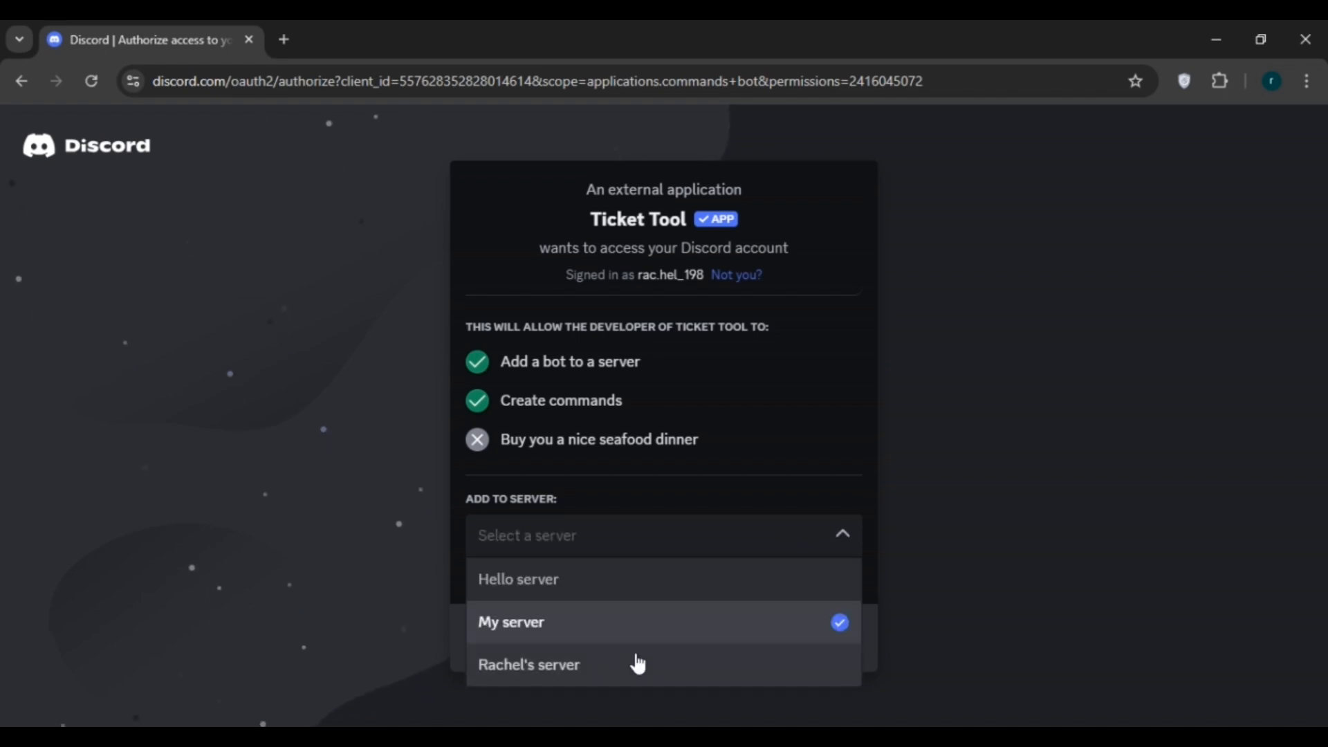
pyautogui.click(648, 518)
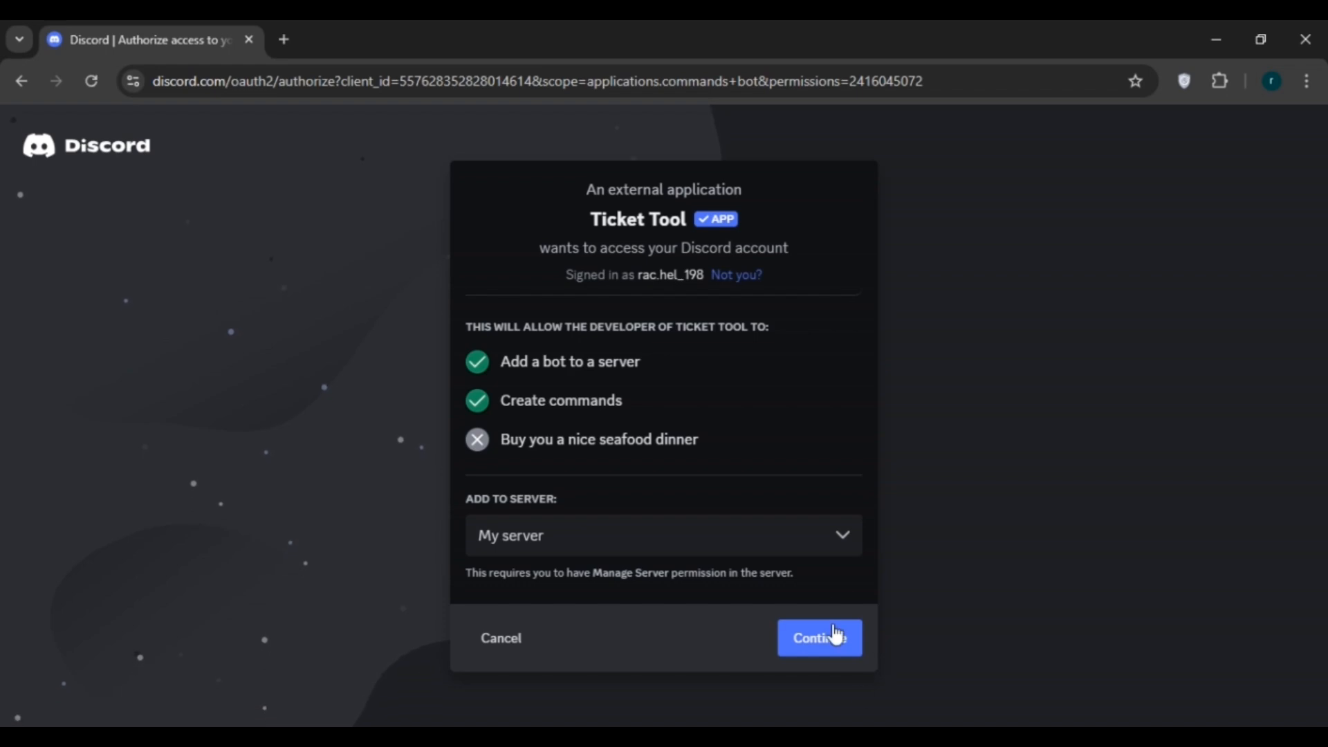
pyautogui.click(822, 649)
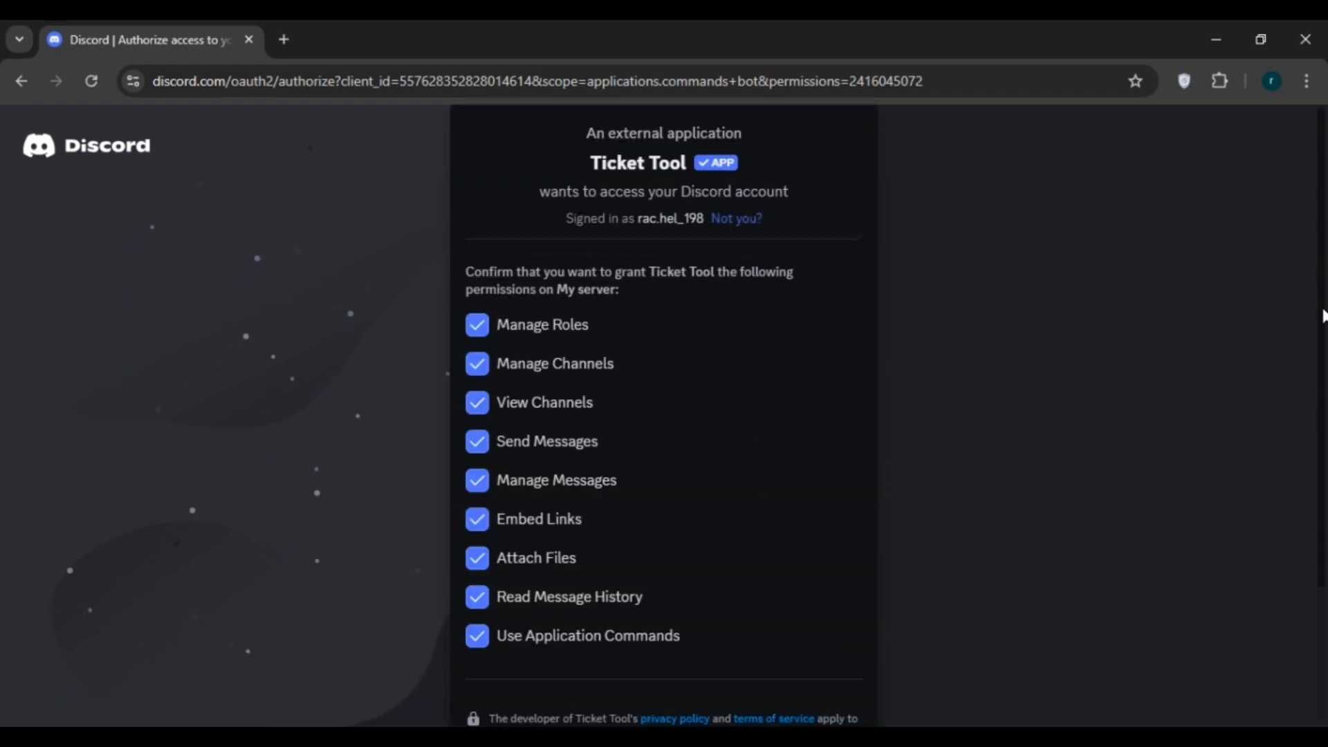
pyautogui.scroll(-3, 1174, 469)
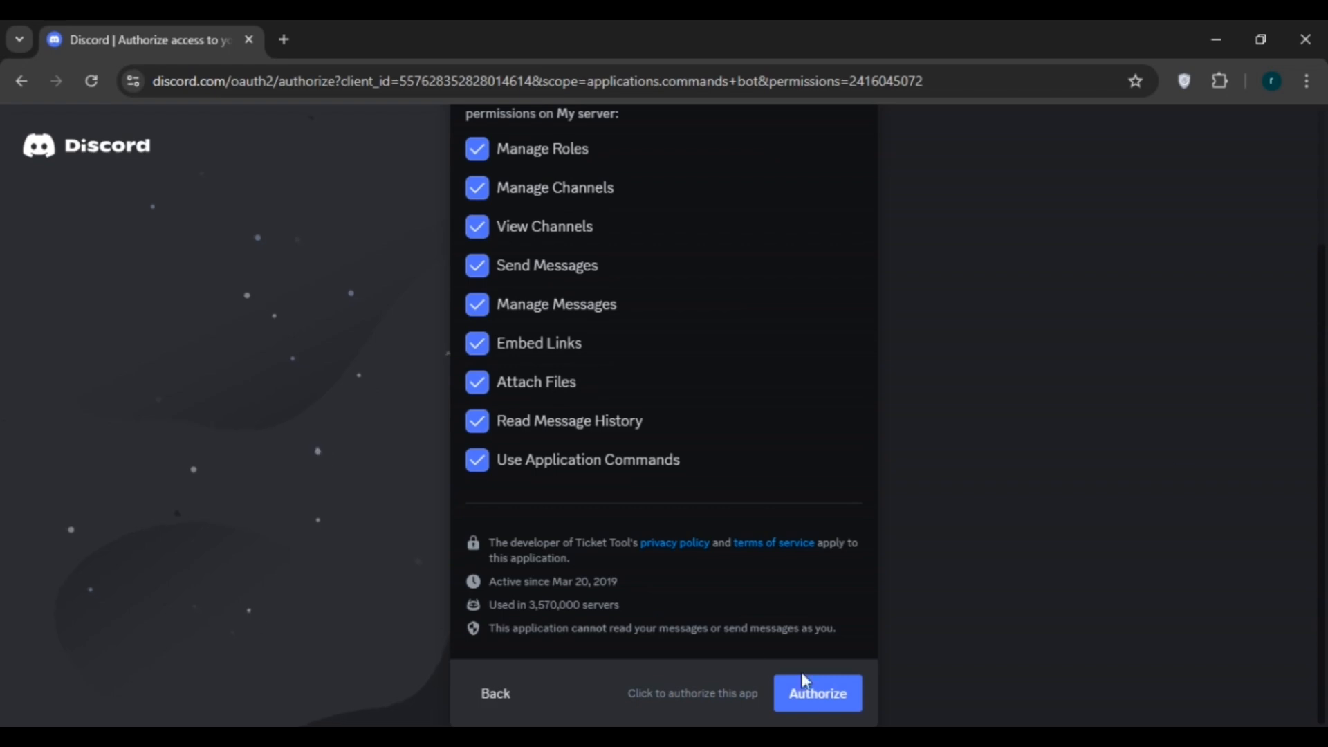
pyautogui.click(839, 704)
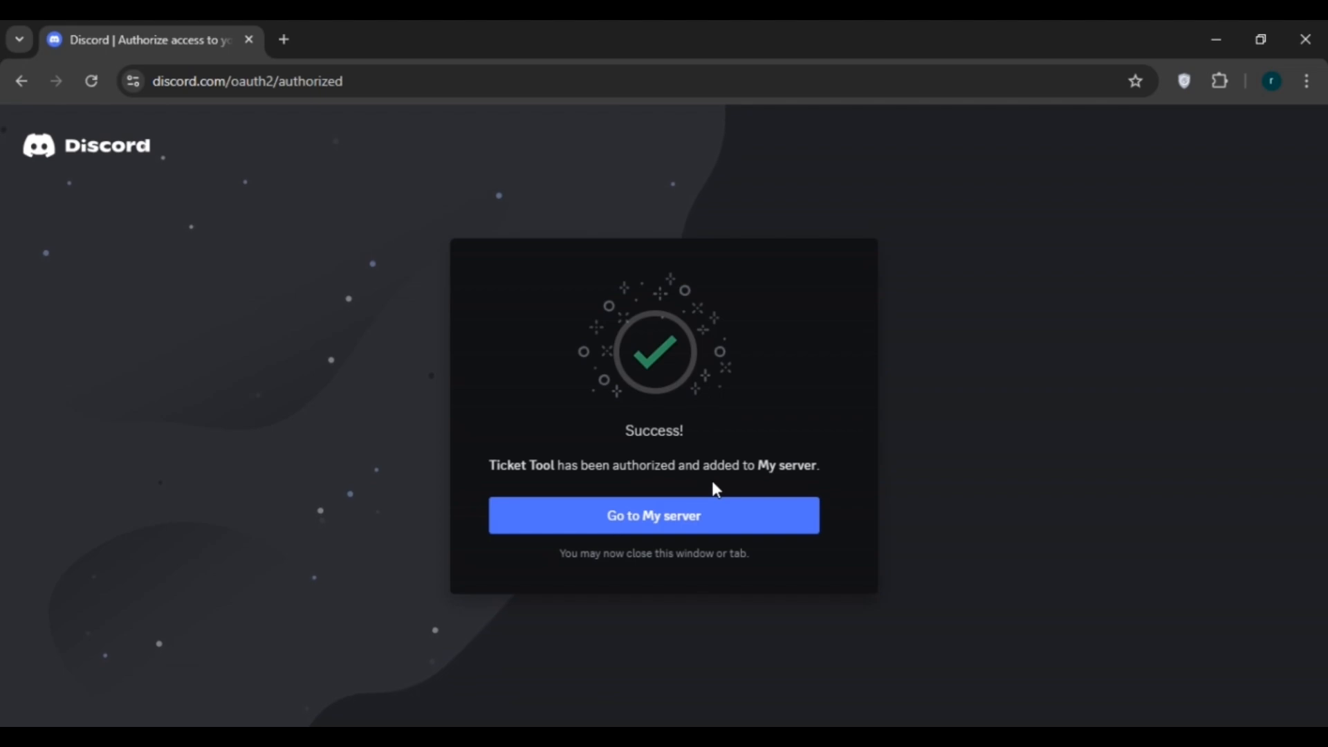
pyautogui.click(285, 39)
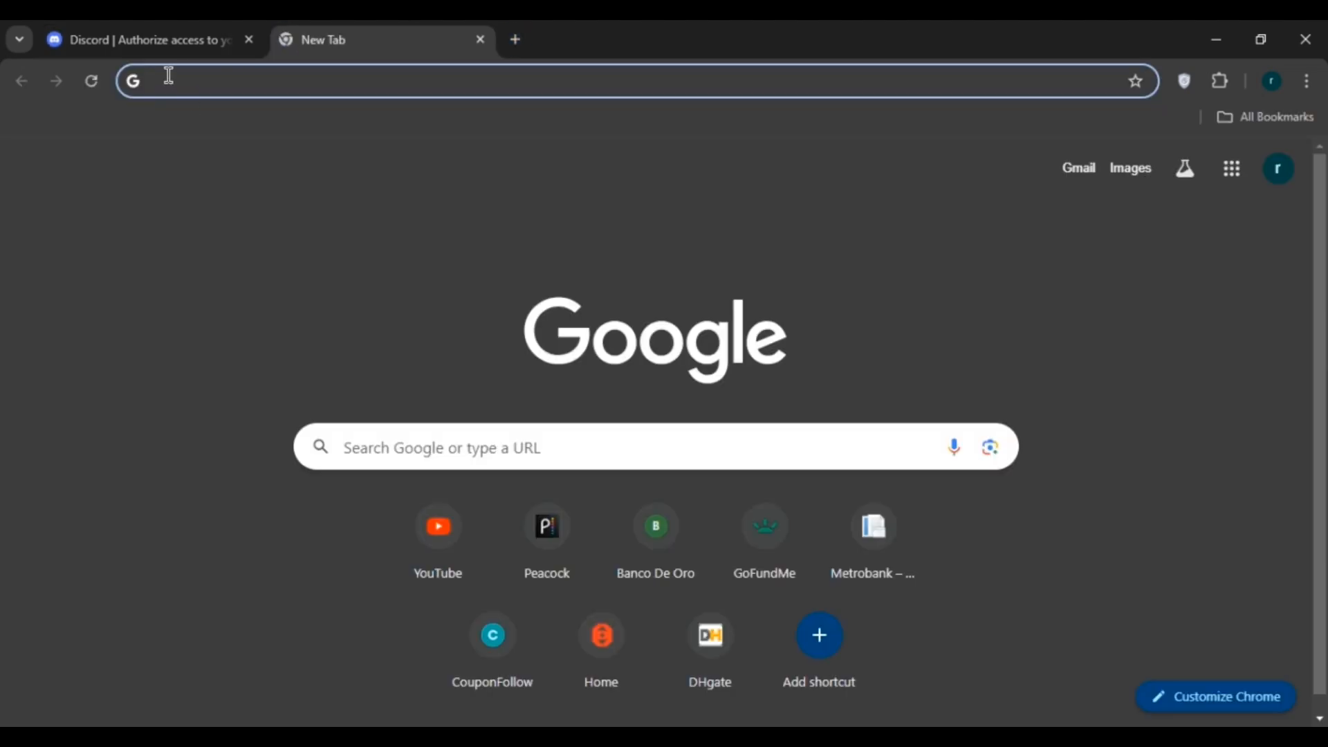
pyautogui.click(169, 76)
pyautogui.write('w')
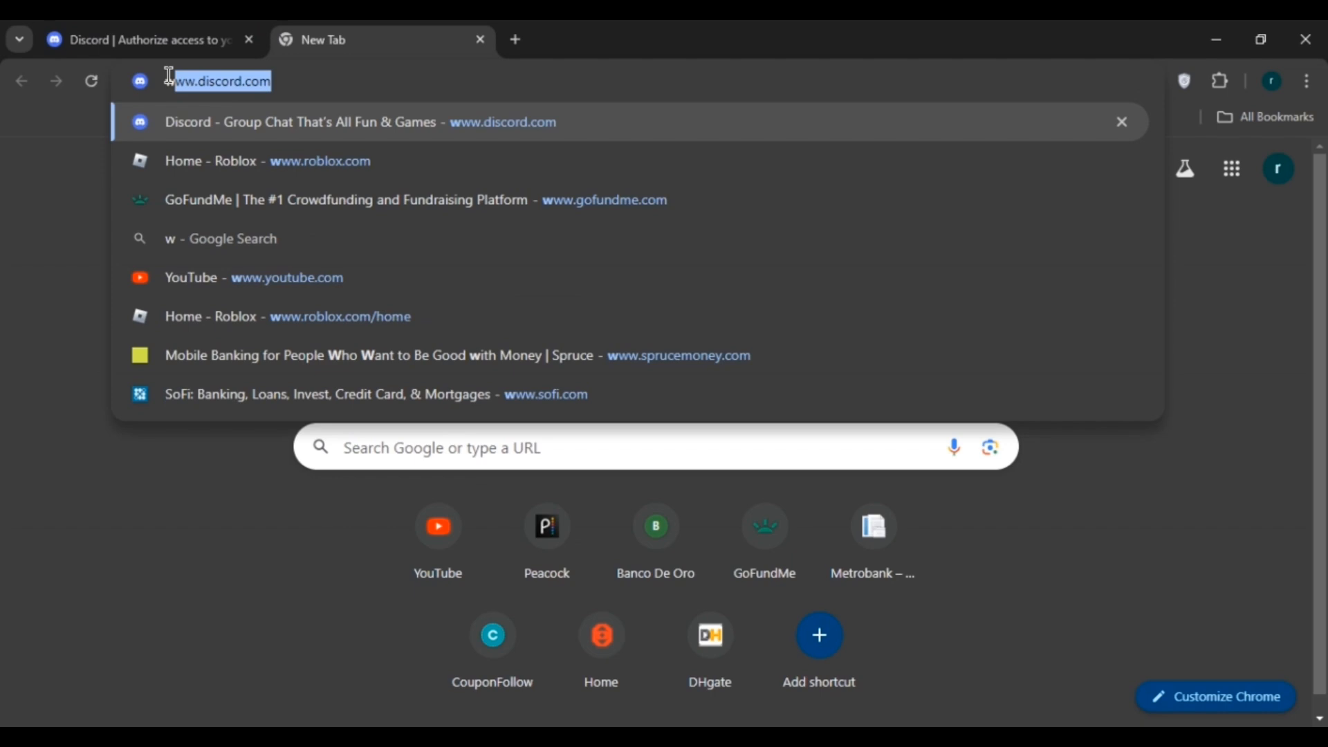
pyautogui.write('ww.discord.com')
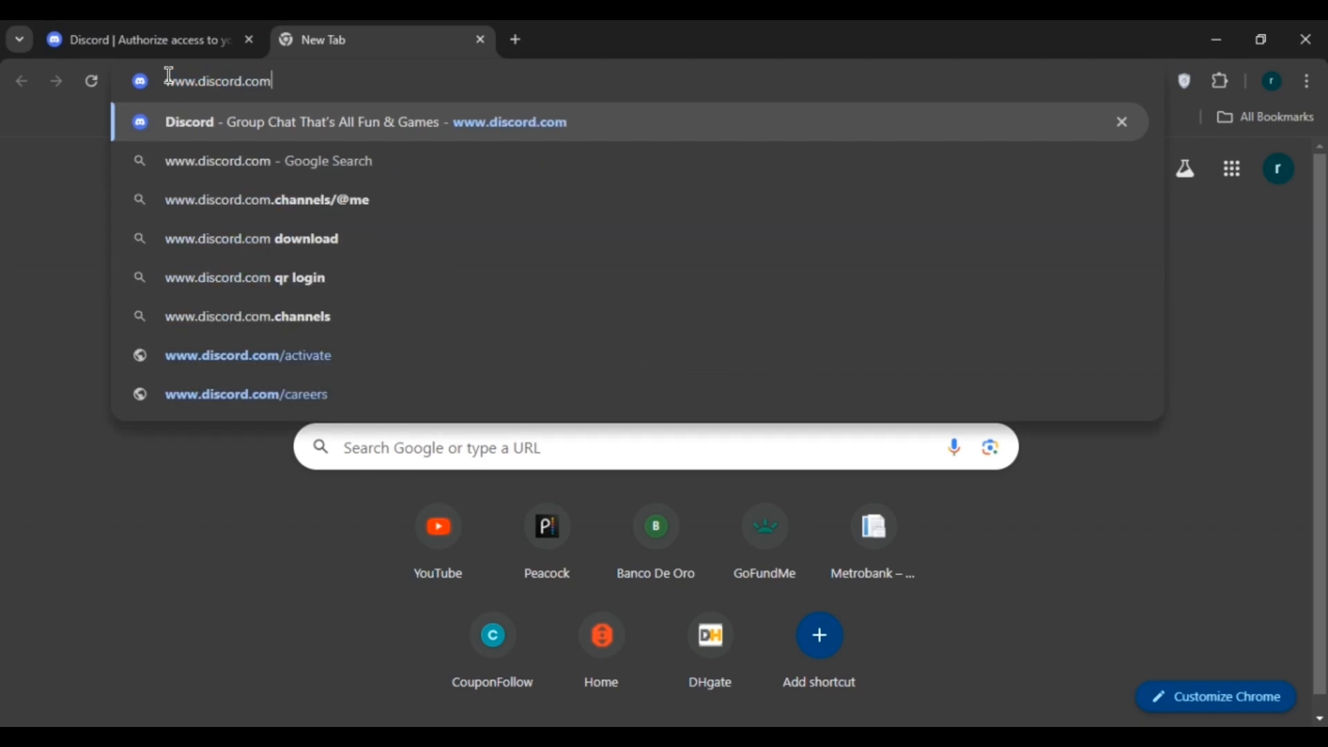
pyautogui.press('Return')
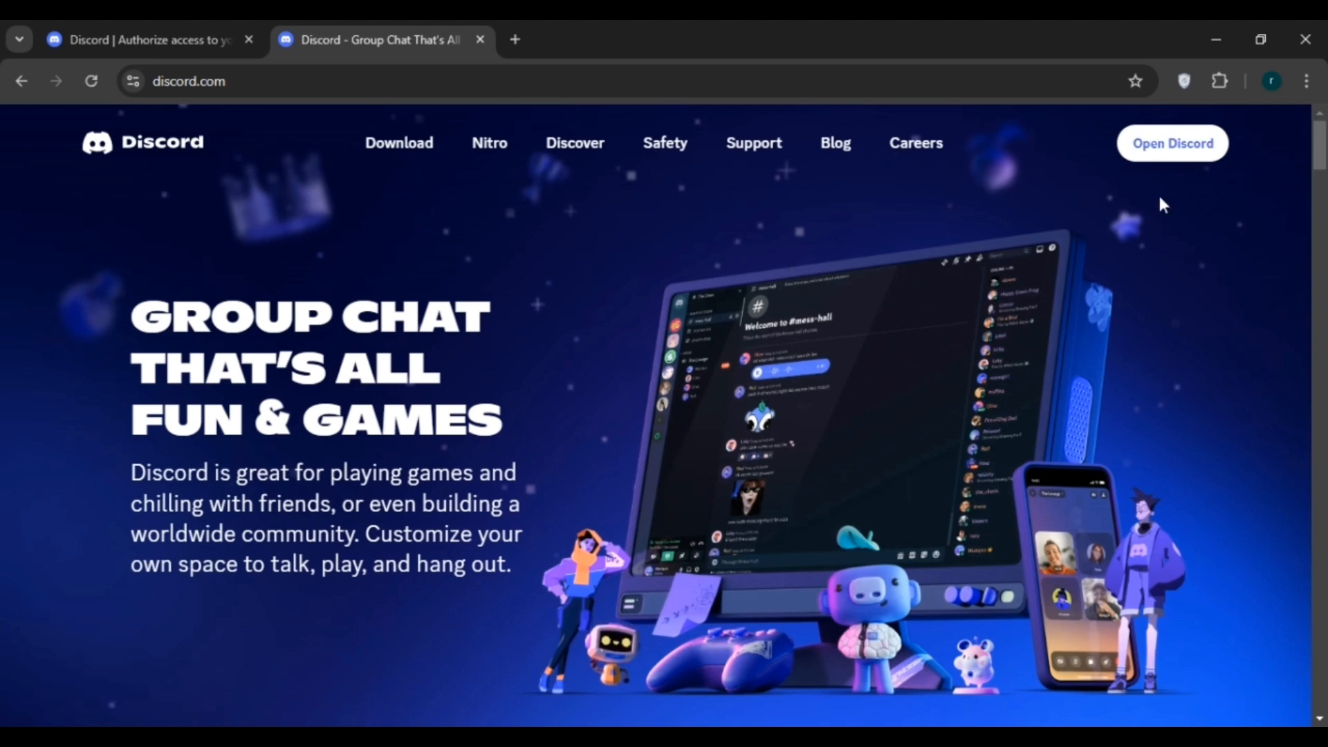
pyautogui.click(1207, 149)
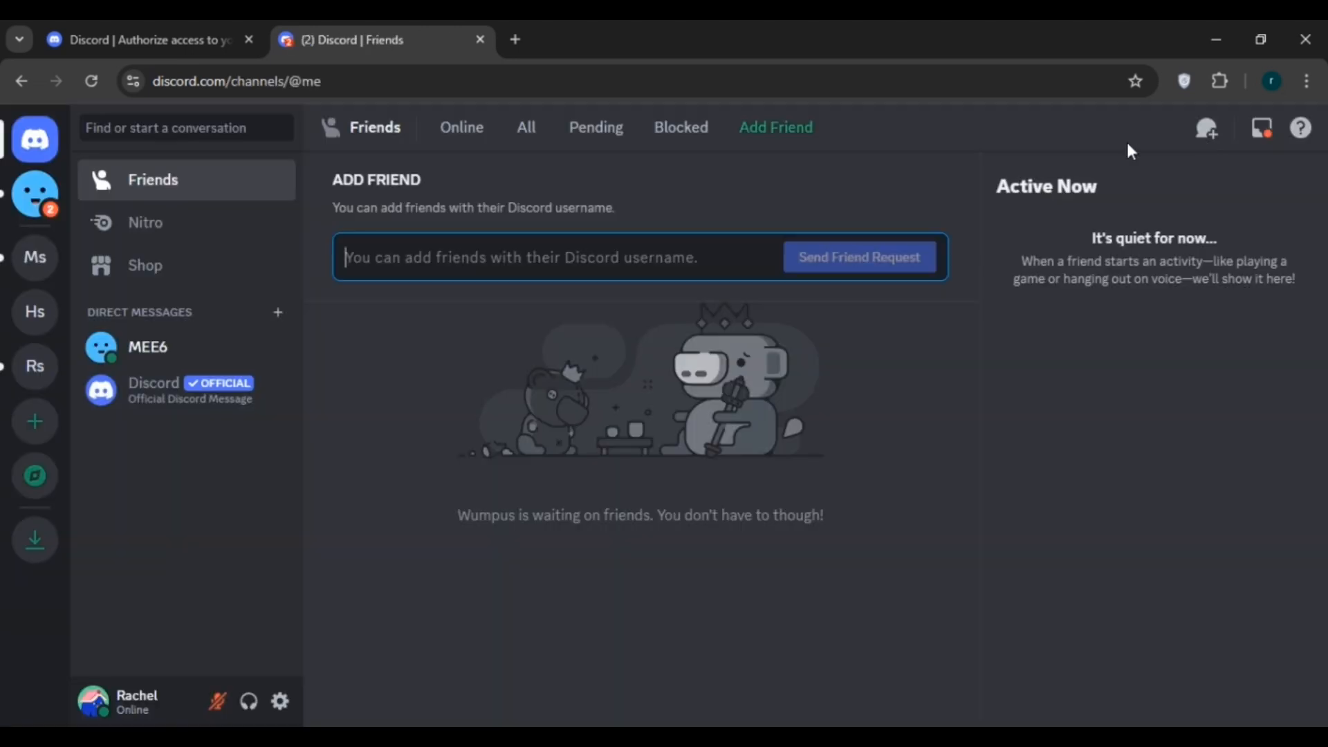
# Open the Roles page in the server settings of My server
pyautogui.click(35, 257)
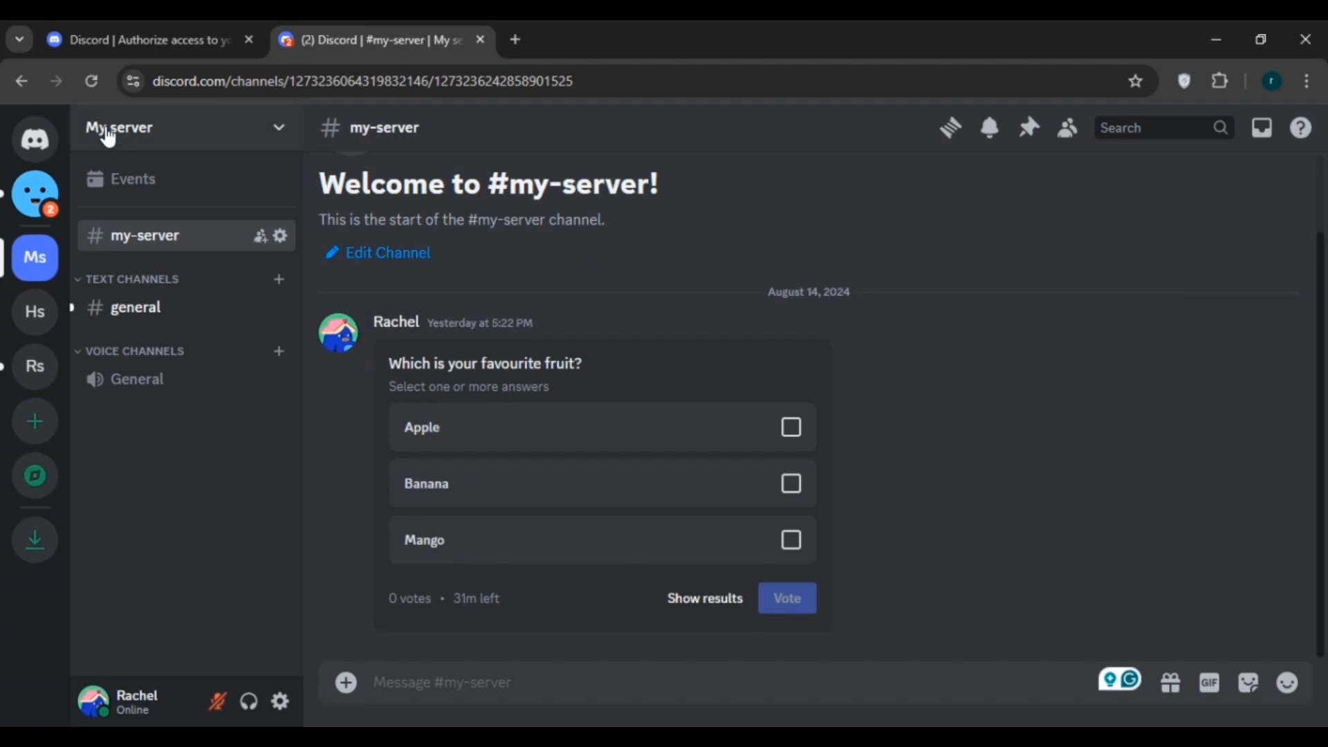
pyautogui.click(148, 137)
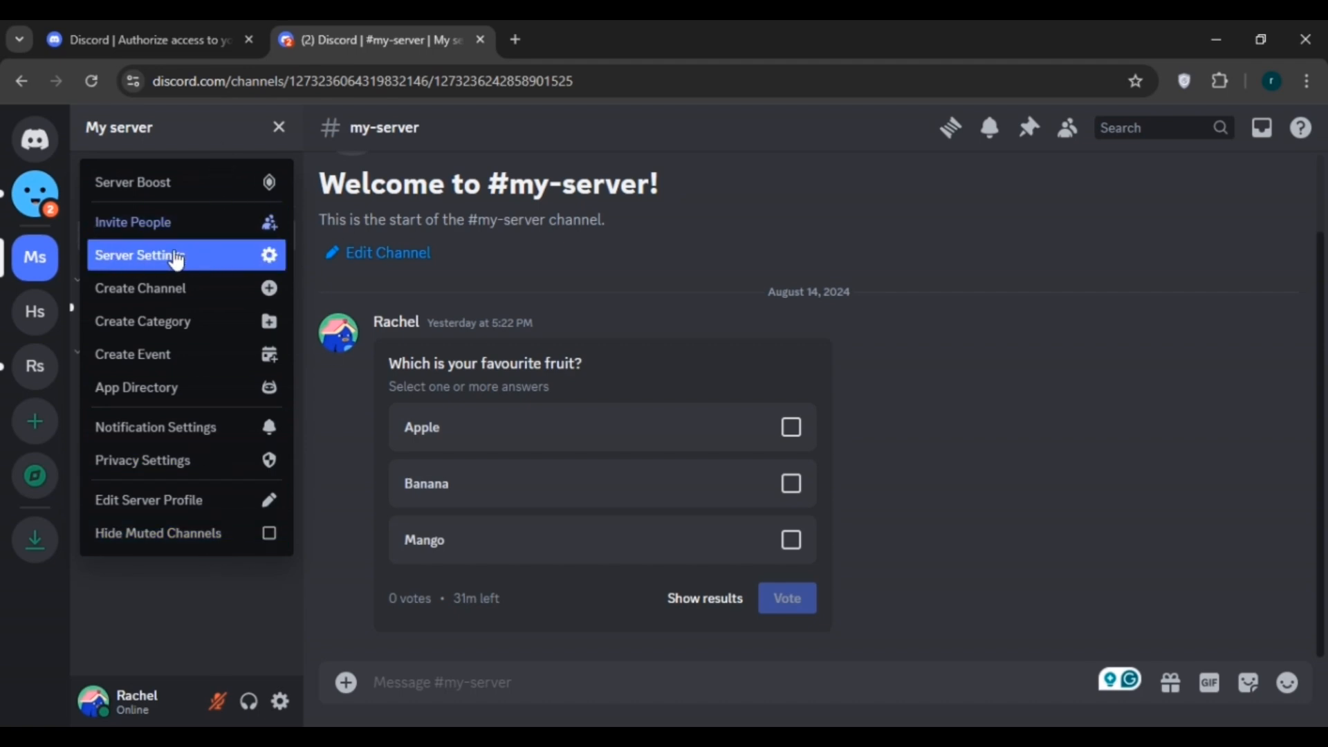
pyautogui.press('Escape')
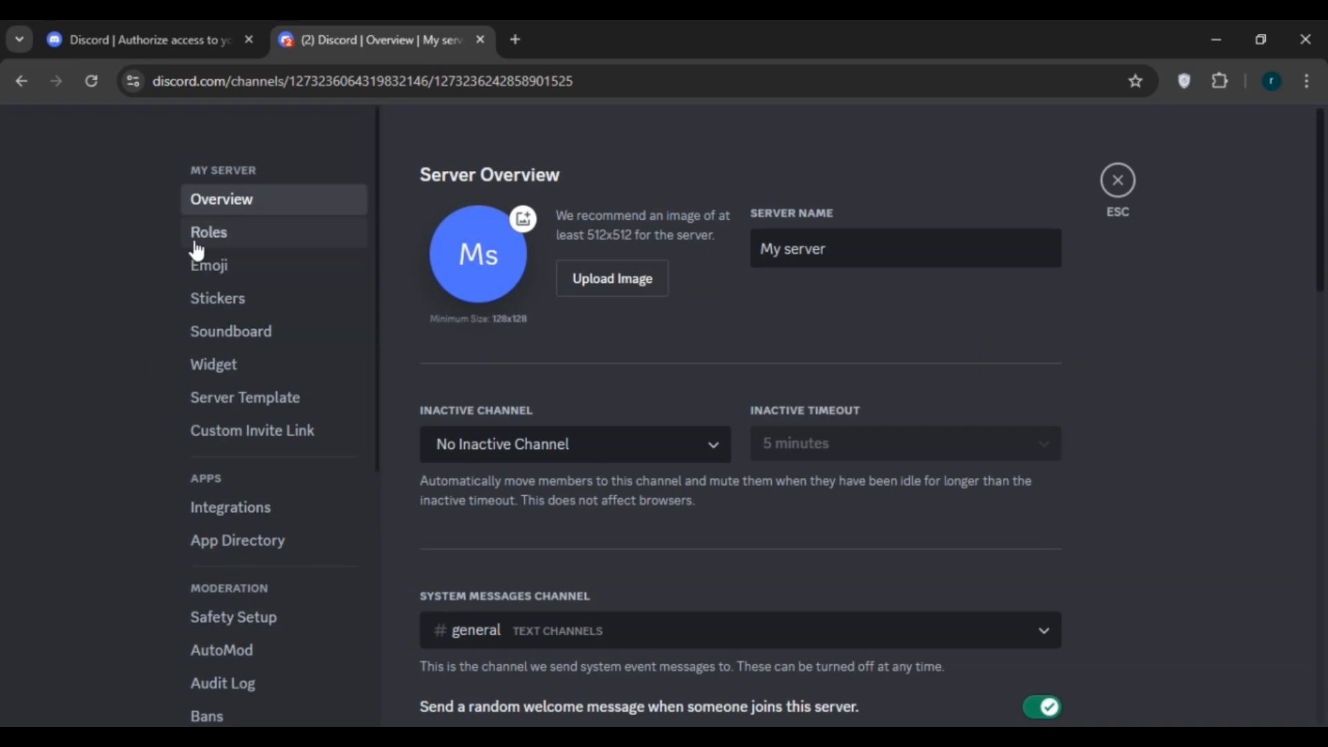
pyautogui.click(251, 247)
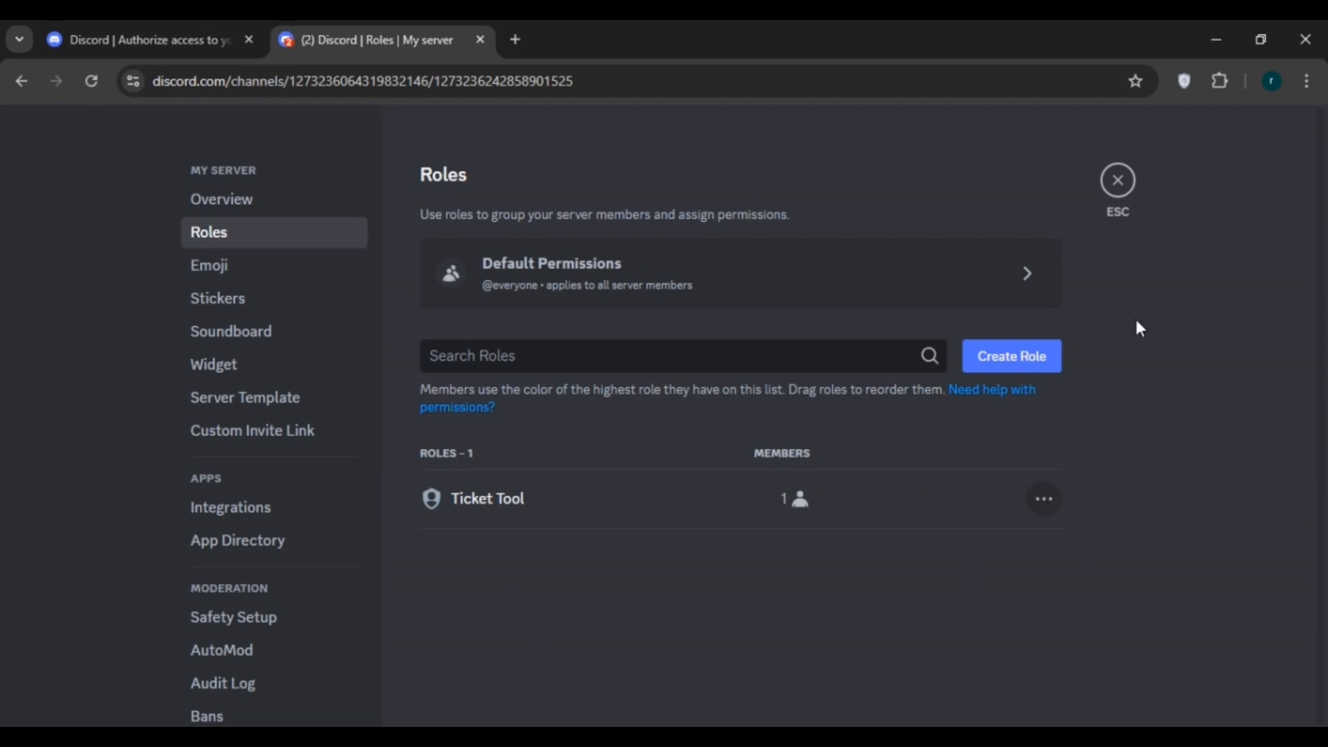
# Create a new role named ticket, give it the light purple color, and save it
pyautogui.click(1044, 361)
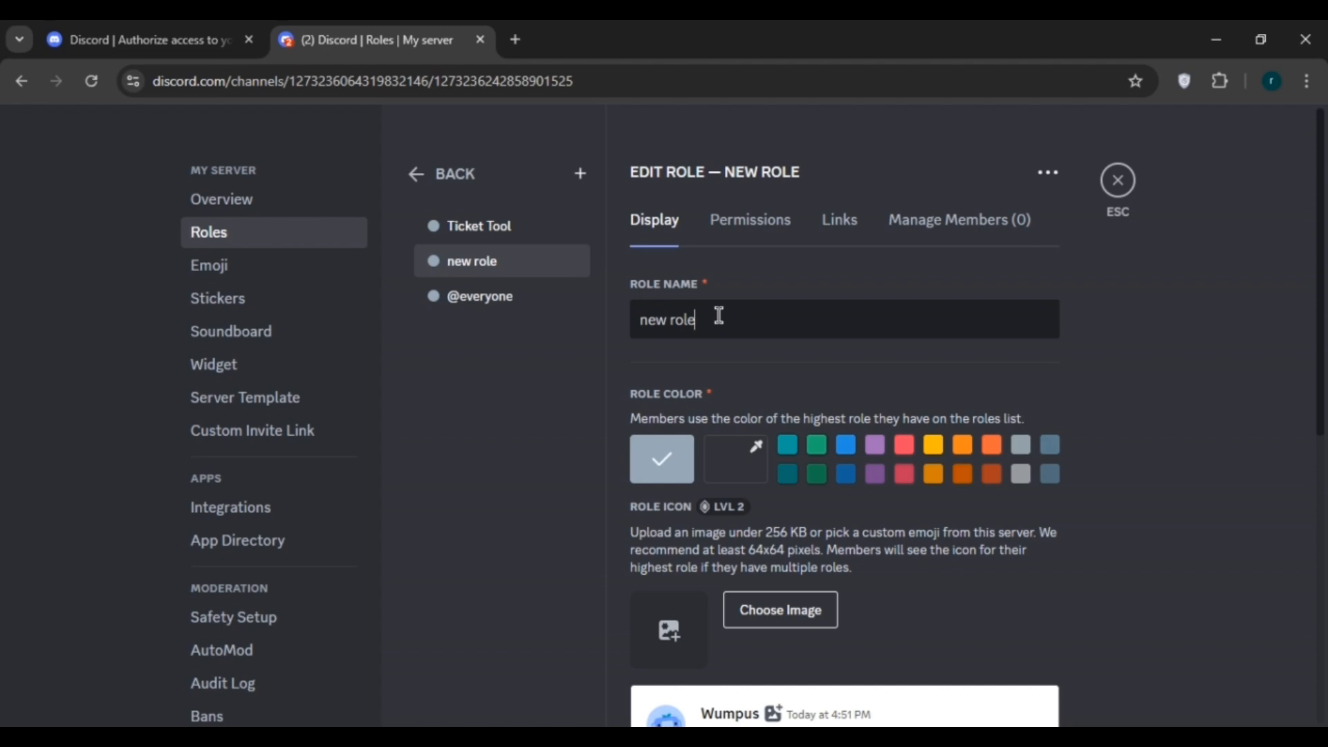
pyautogui.tripleClick(714, 316)
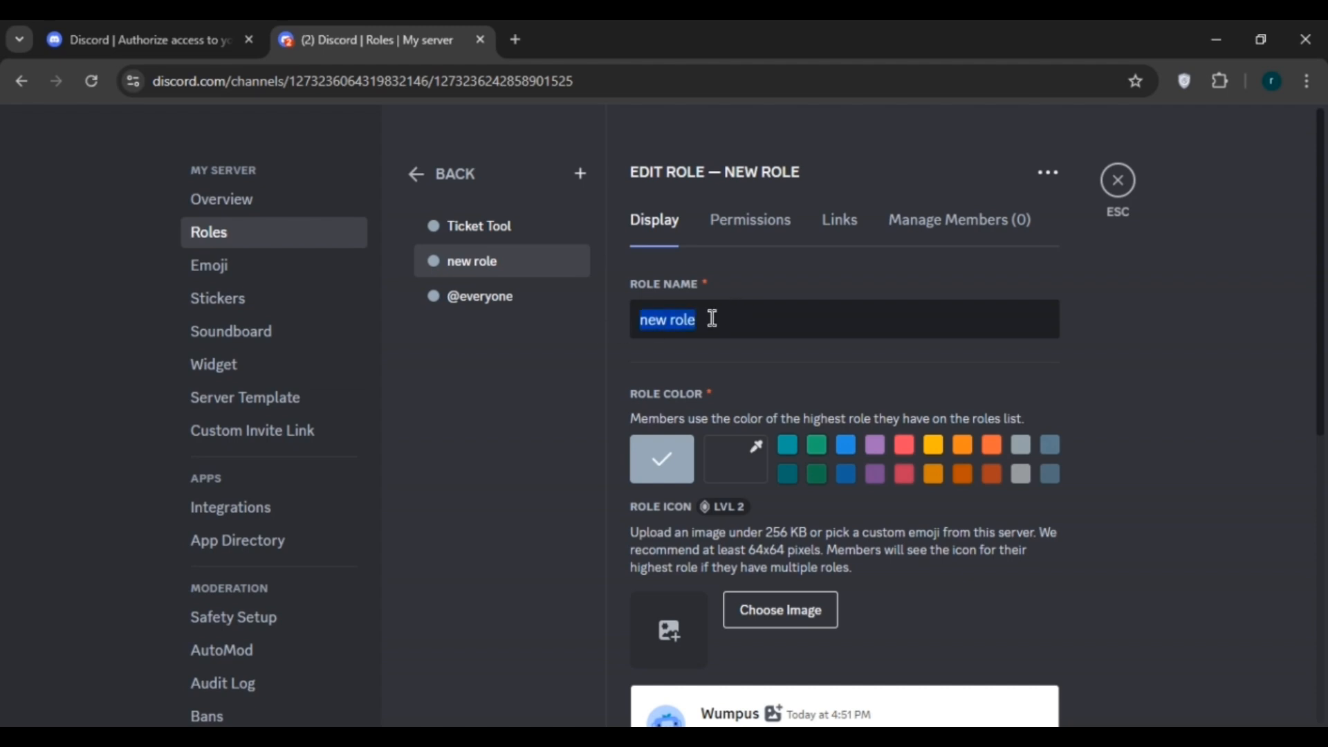
pyautogui.press('BackSpace')
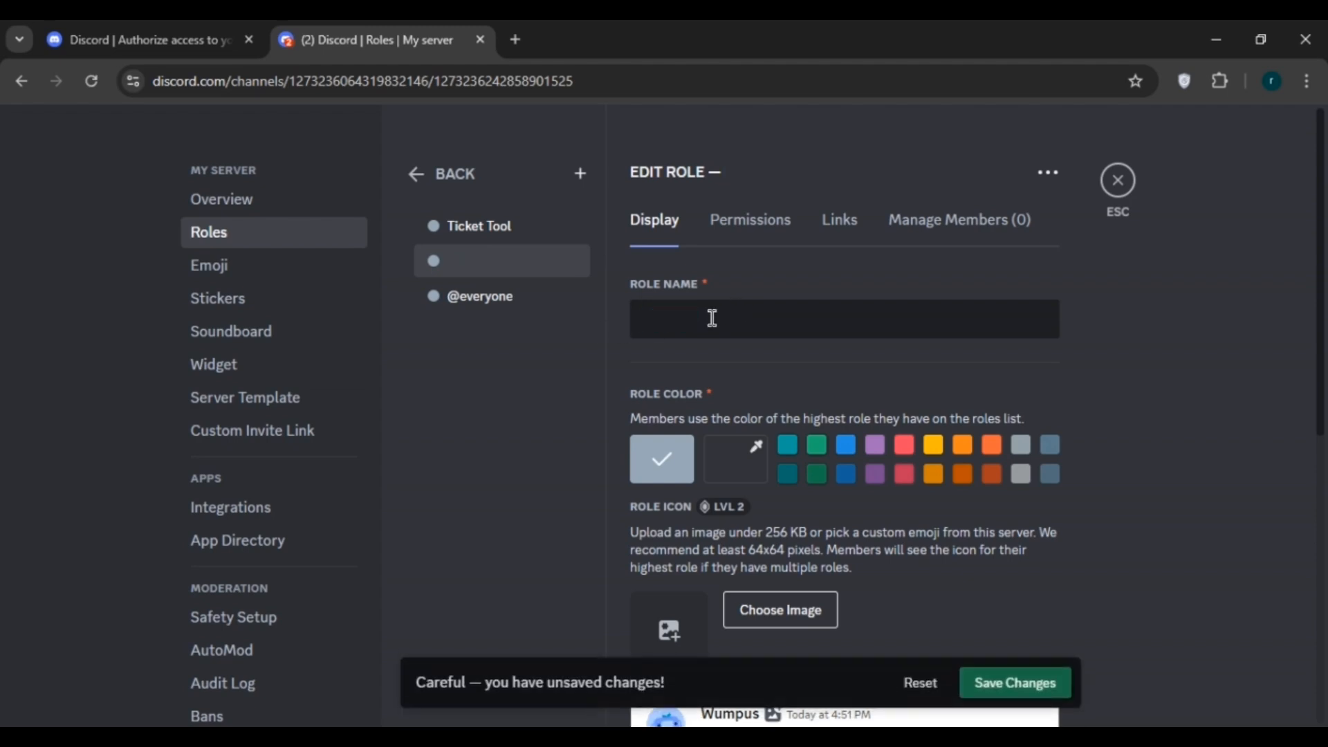
pyautogui.write('ticket')
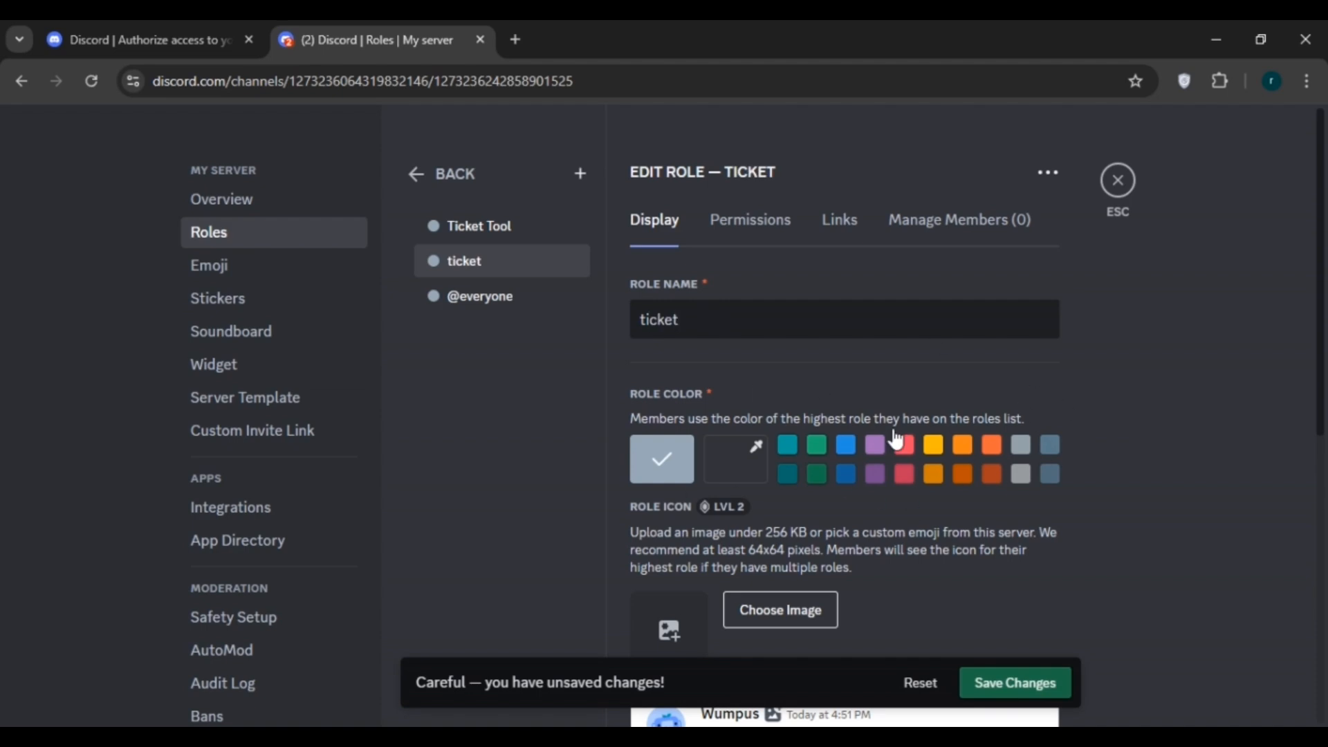
pyautogui.click(876, 450)
pyautogui.scroll(-3, 533, 367)
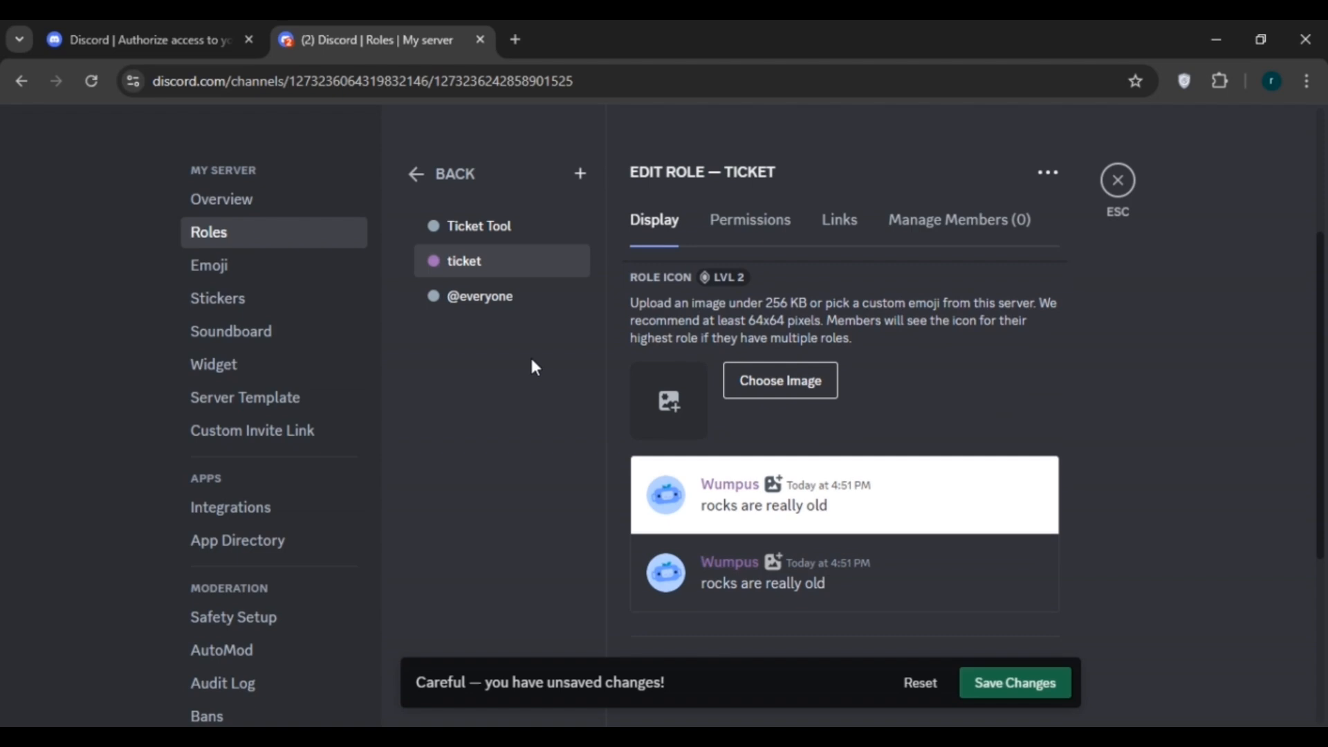
pyautogui.scroll(-4, 882, 465)
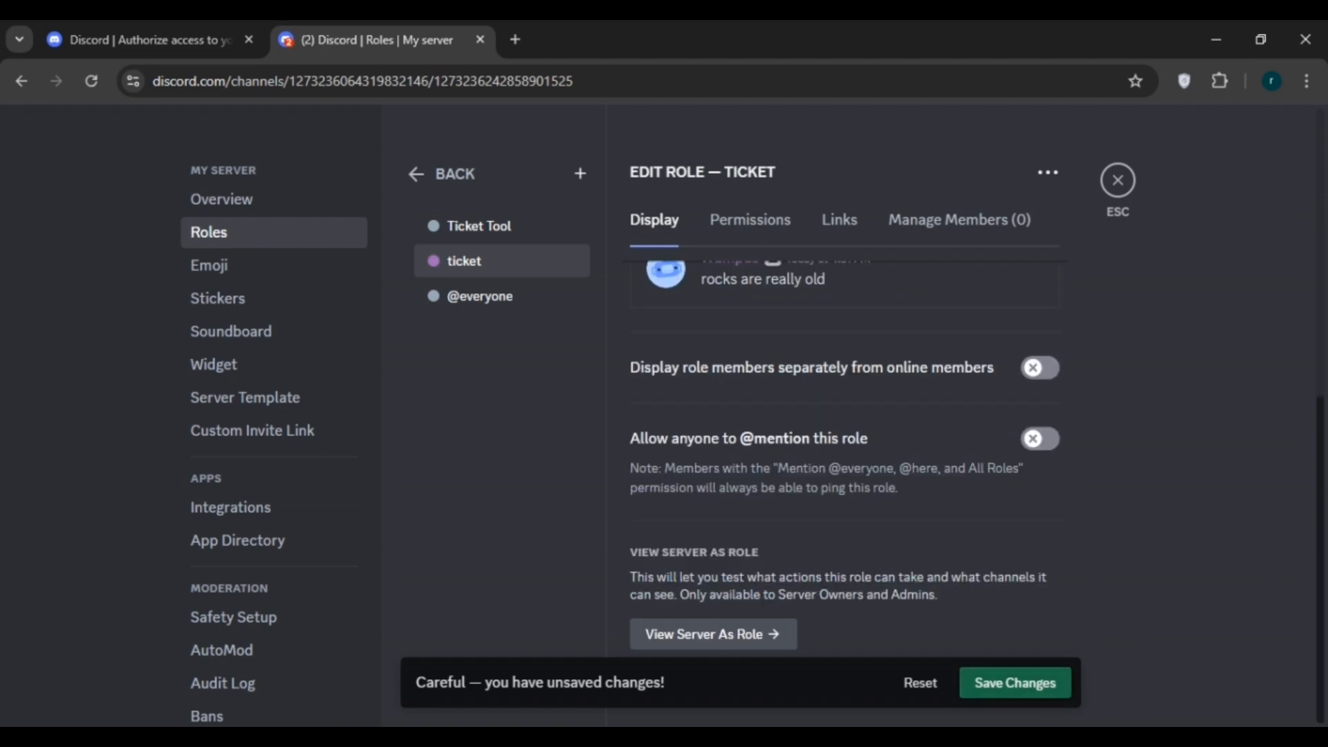
pyautogui.click(1035, 682)
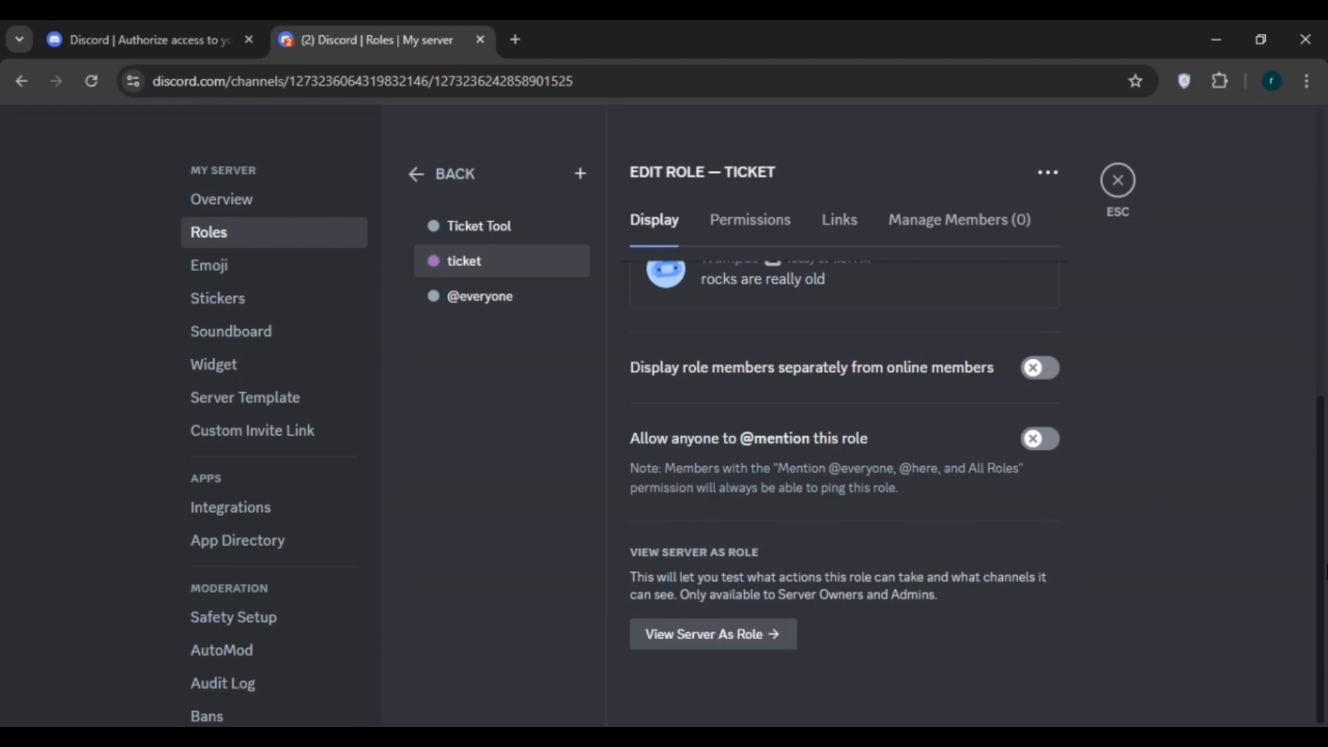
# Enable the Read Message History permission for the ticket role and save the change
pyautogui.scroll(4, 1323, 265)
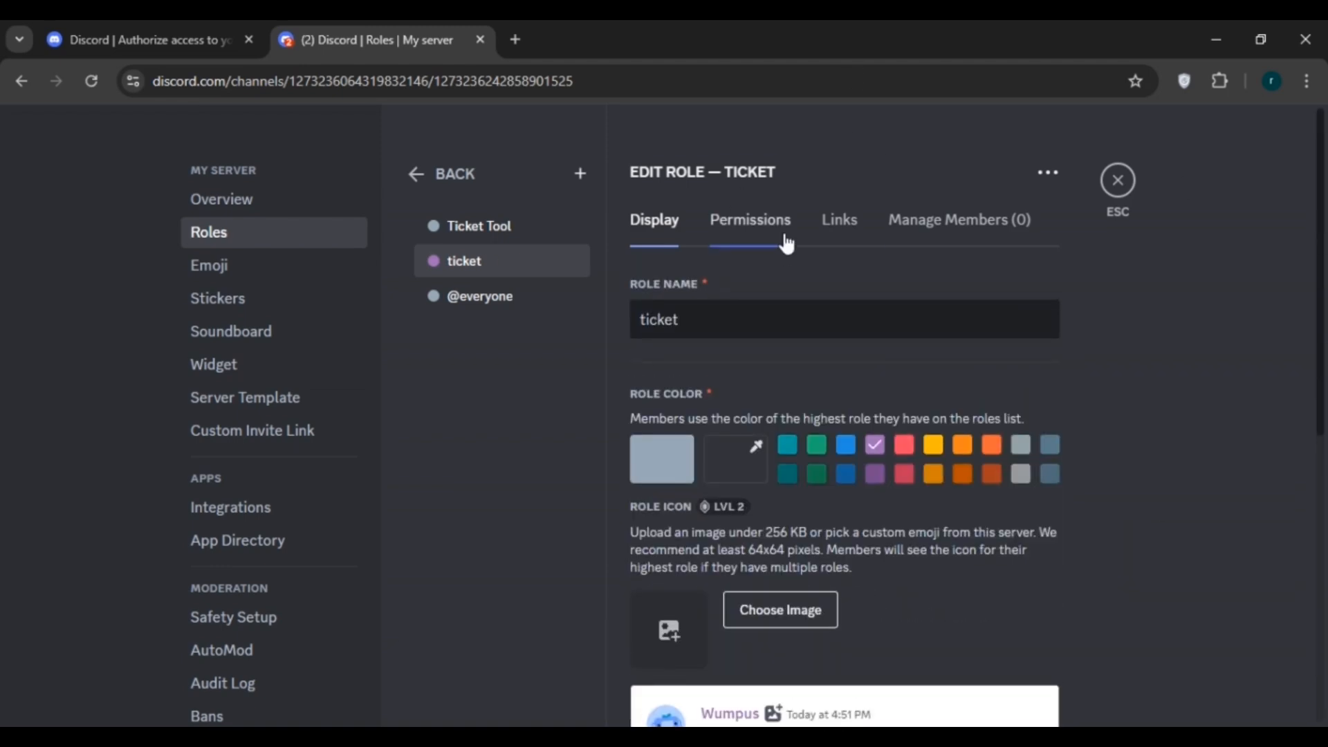
pyautogui.click(745, 238)
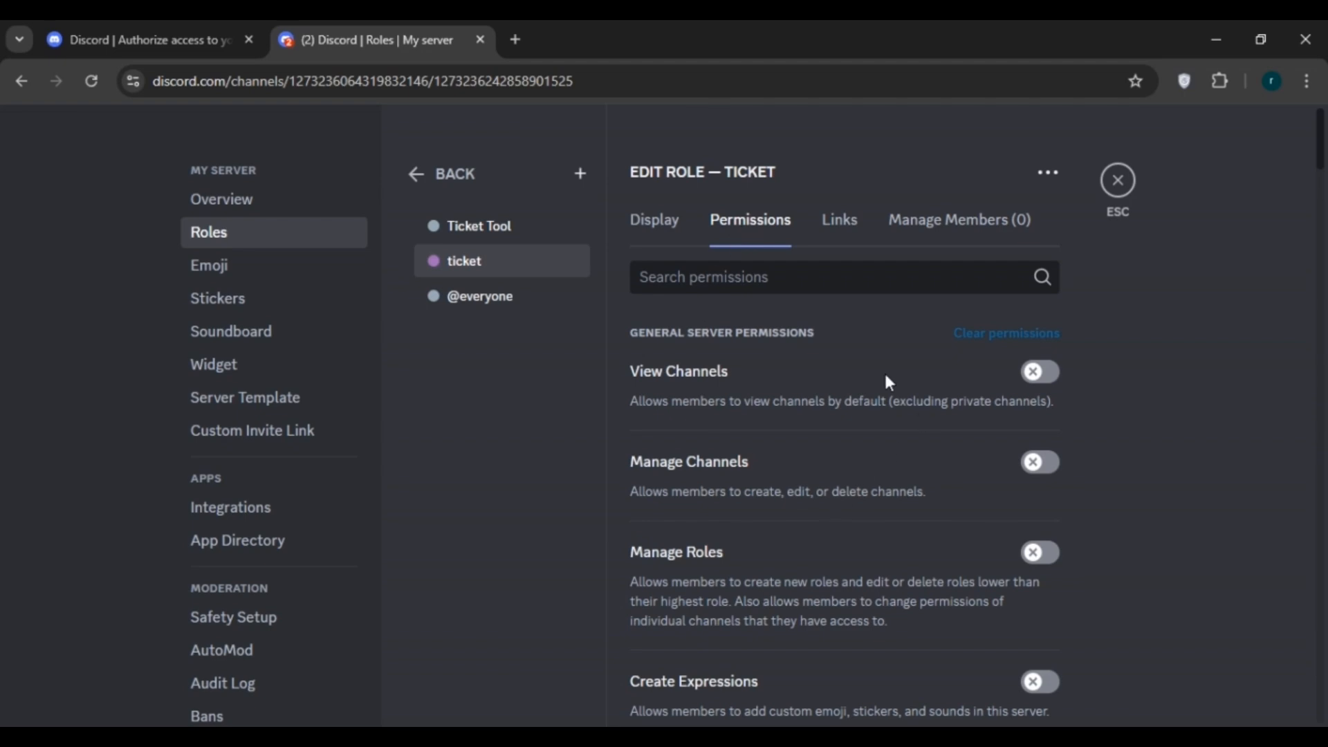
pyautogui.scroll(-20, 844, 526)
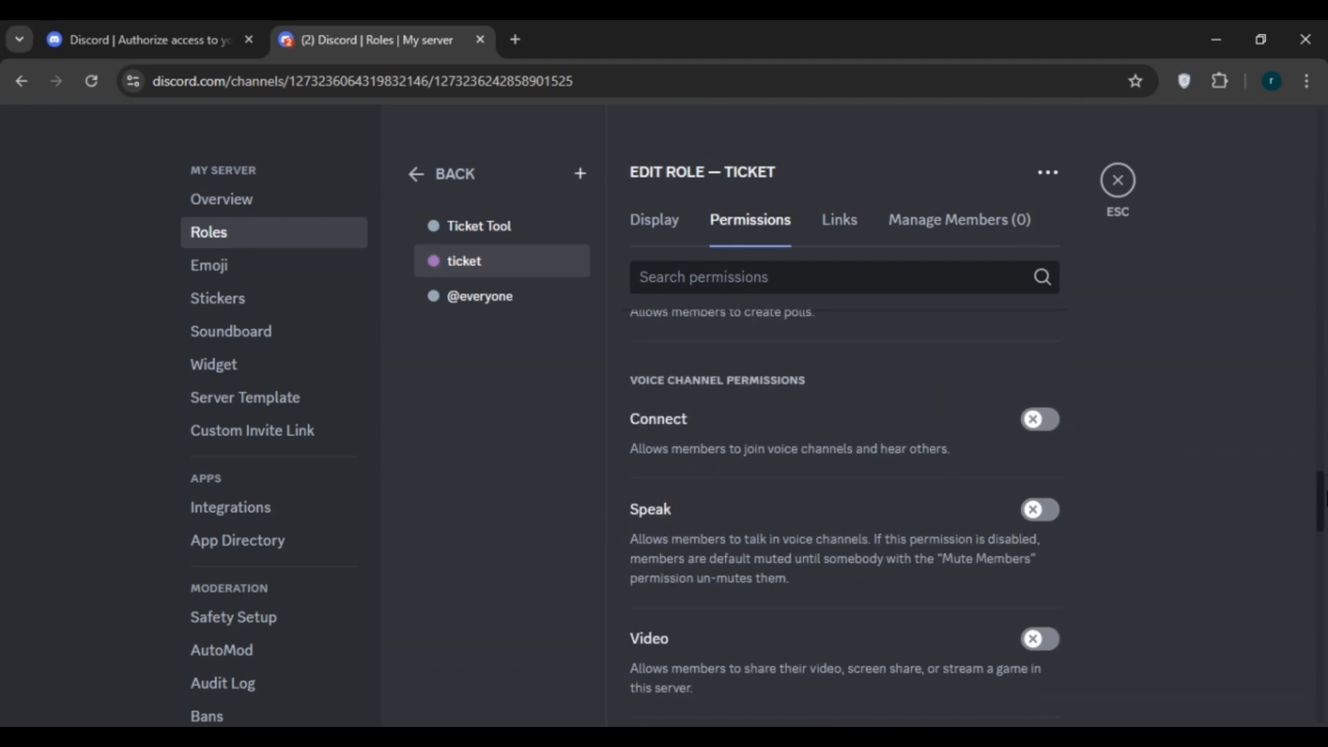
pyautogui.moveTo(1327, 497); pyautogui.dragTo(1315, 446)
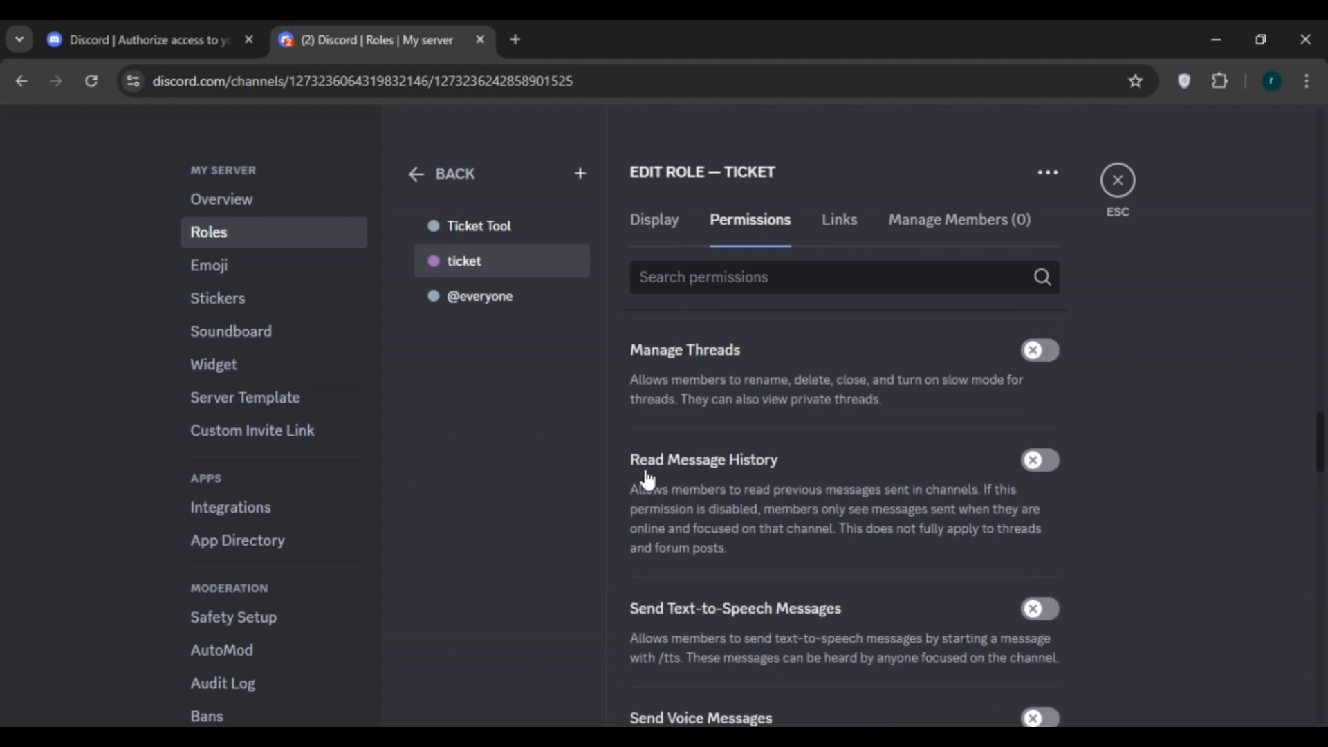
pyautogui.click(1053, 474)
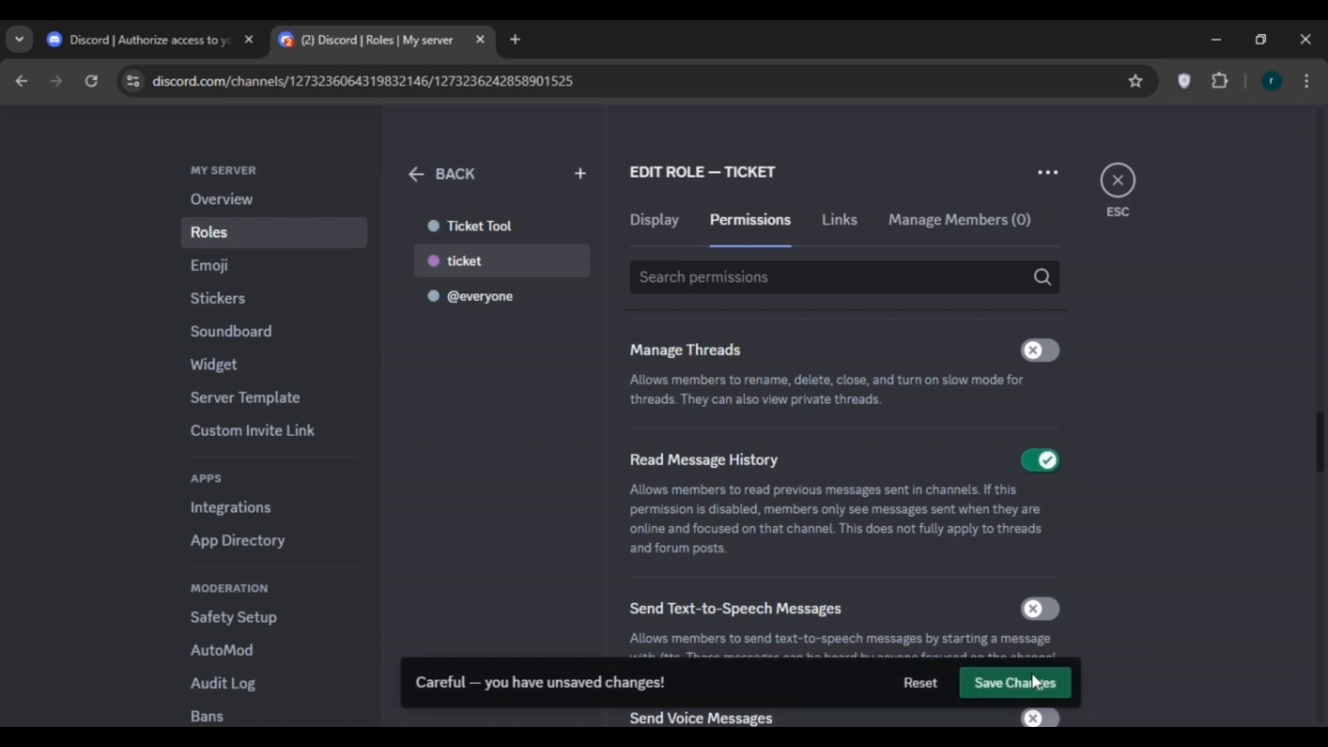
pyautogui.click(1019, 691)
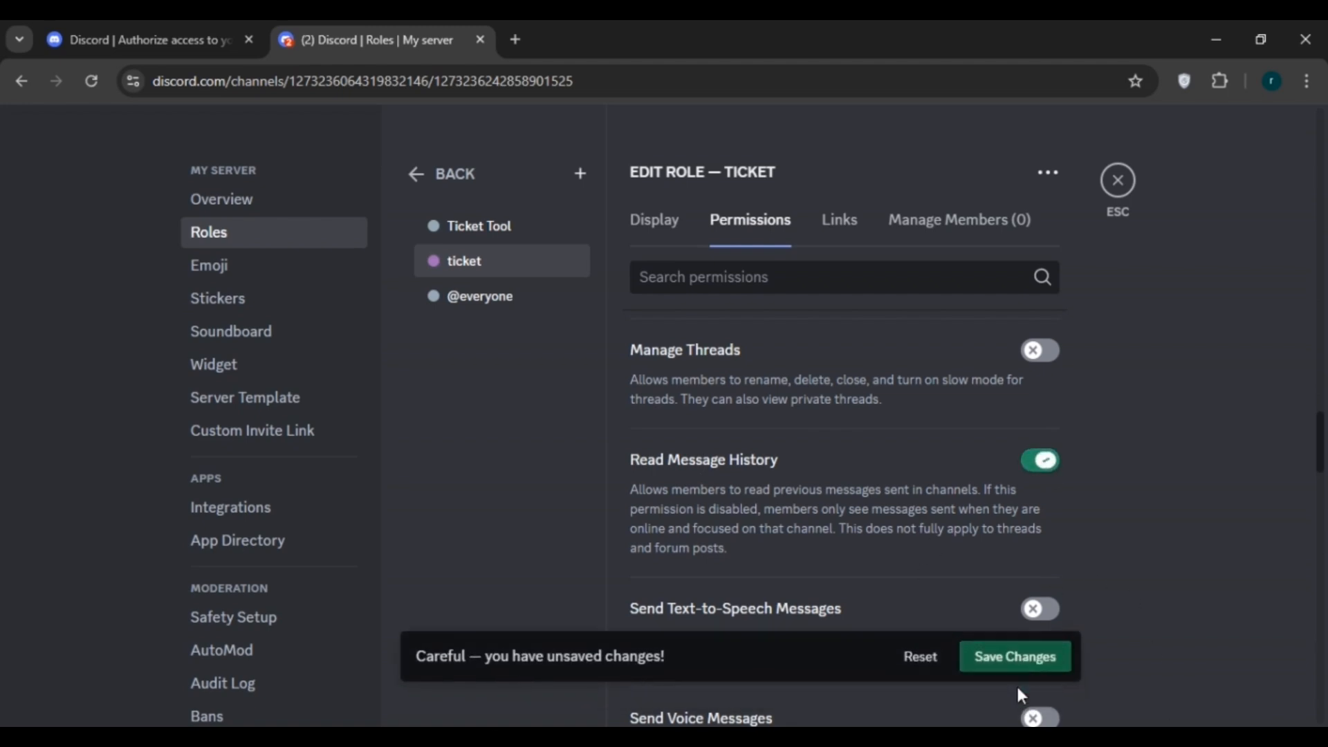
# Open the list for adding members to the ticket role and submit it without selecting anyone
pyautogui.click(966, 237)
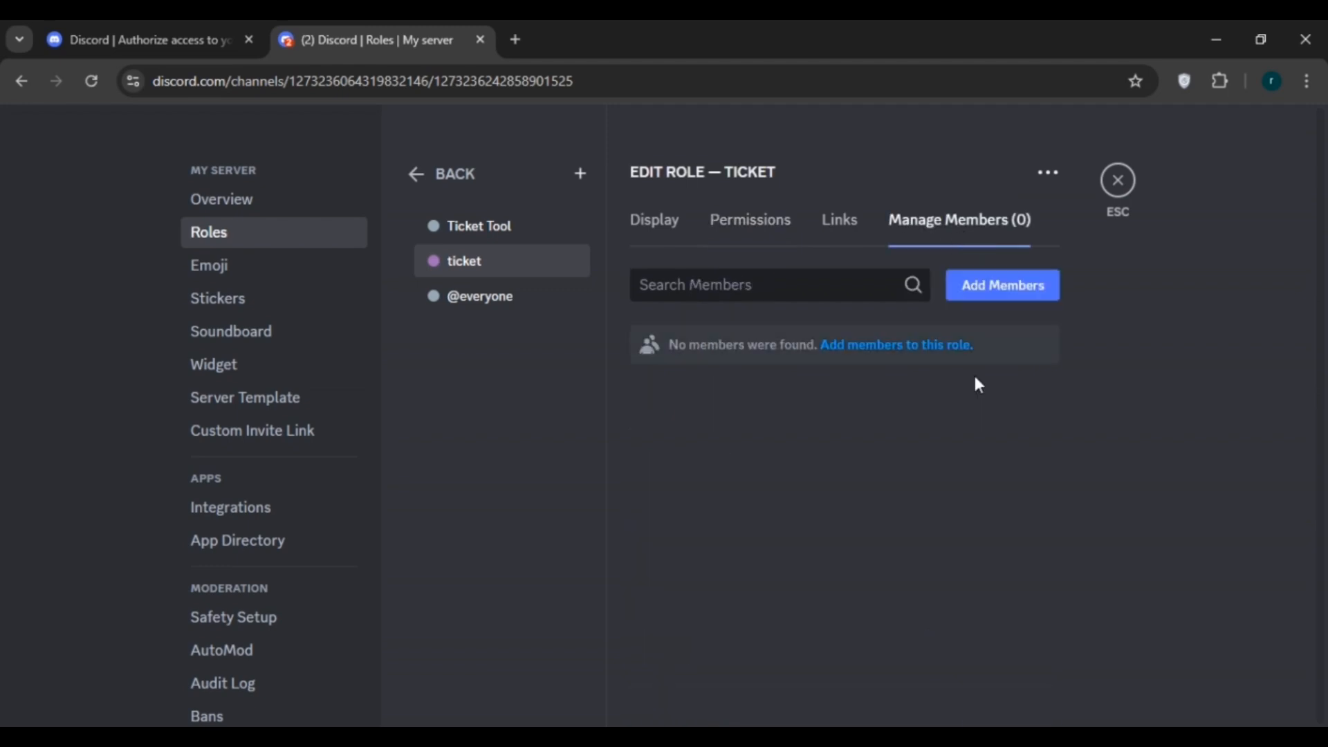
pyautogui.click(1031, 285)
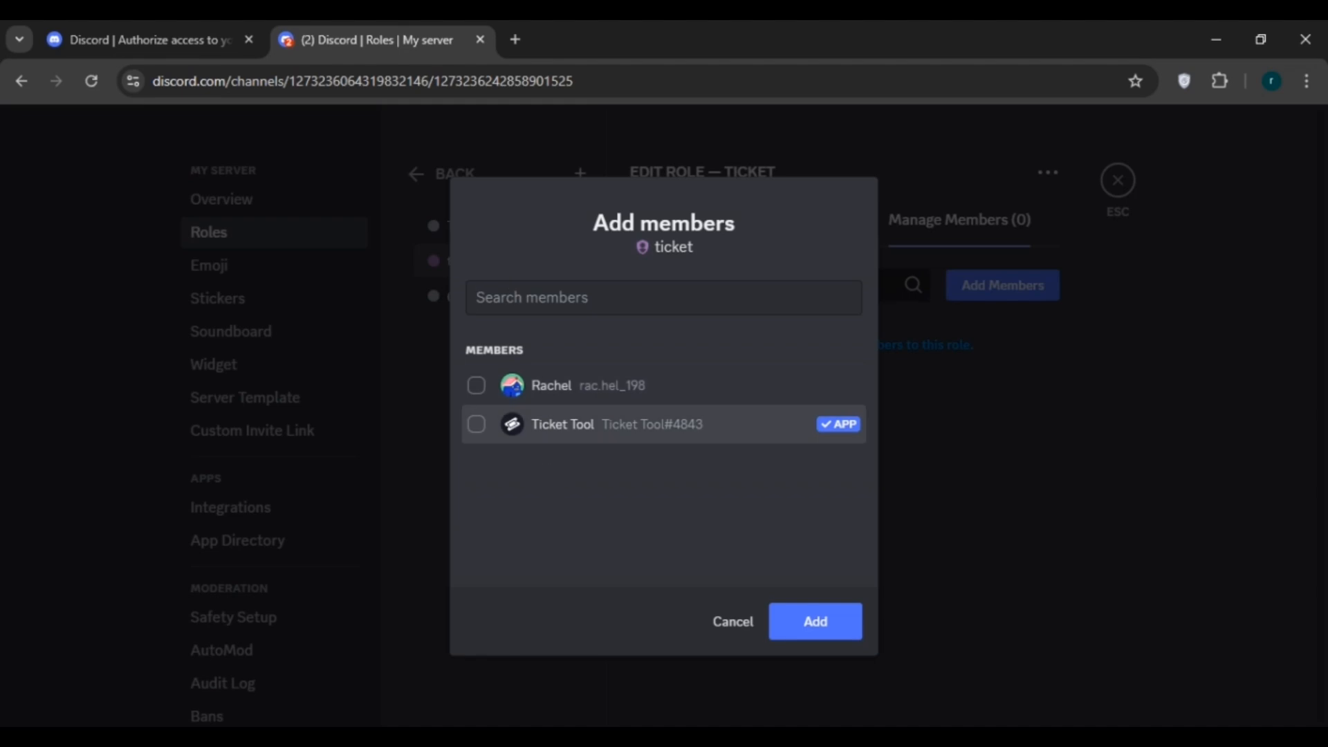
pyautogui.click(797, 633)
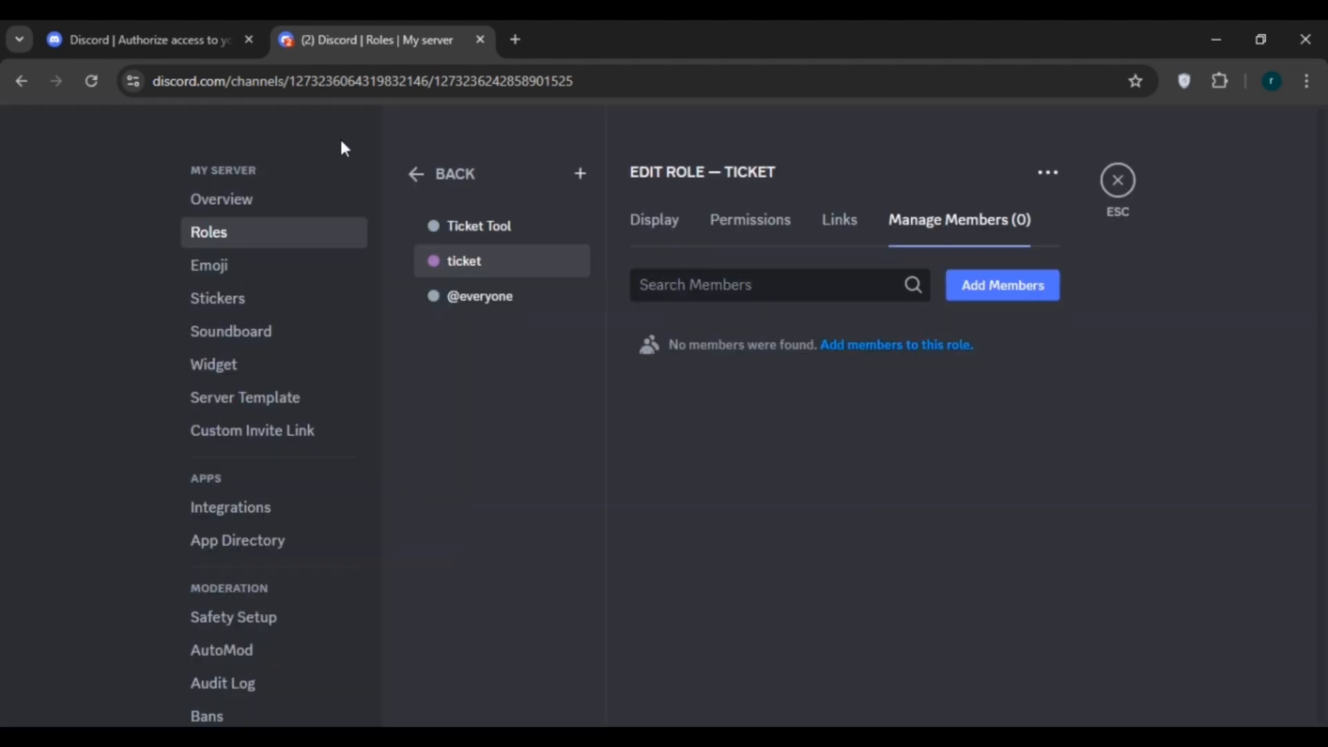
# Leave the server settings and create a non-private category named ticket support in My server
pyautogui.click(425, 182)
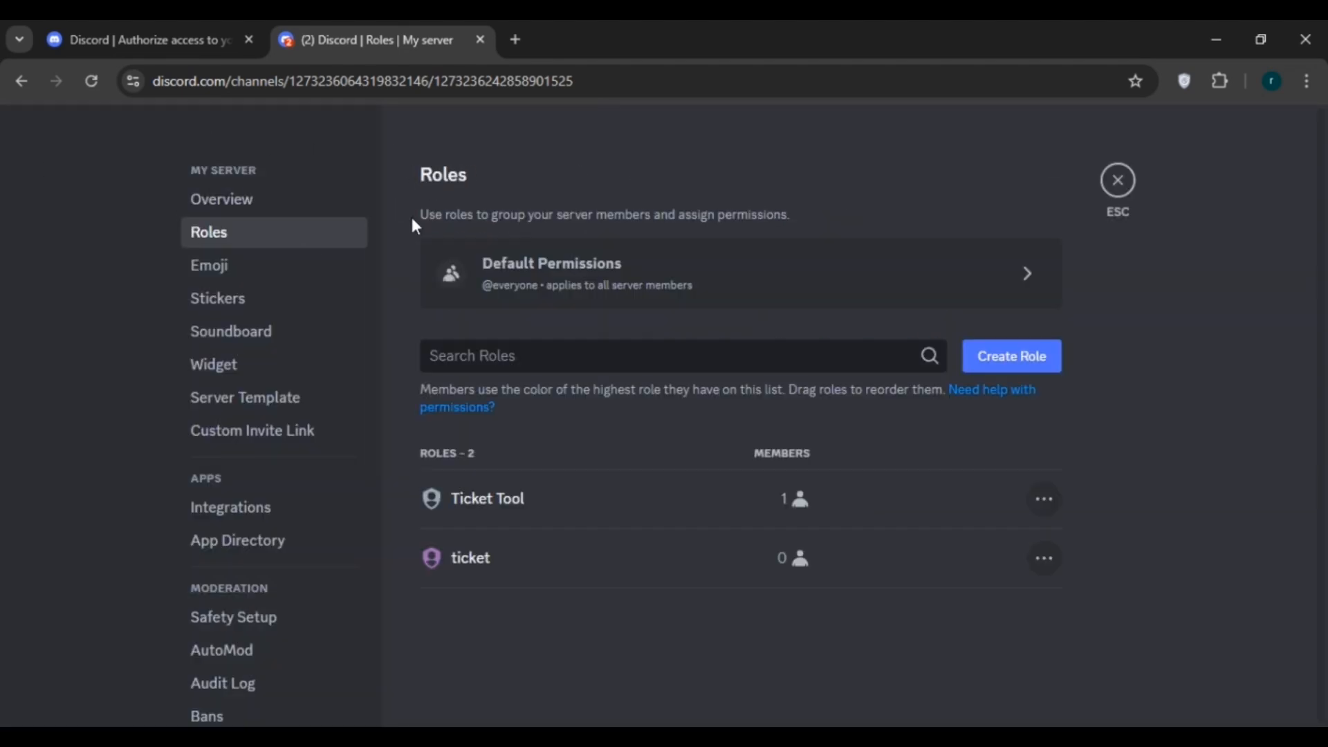
pyautogui.press('Escape')
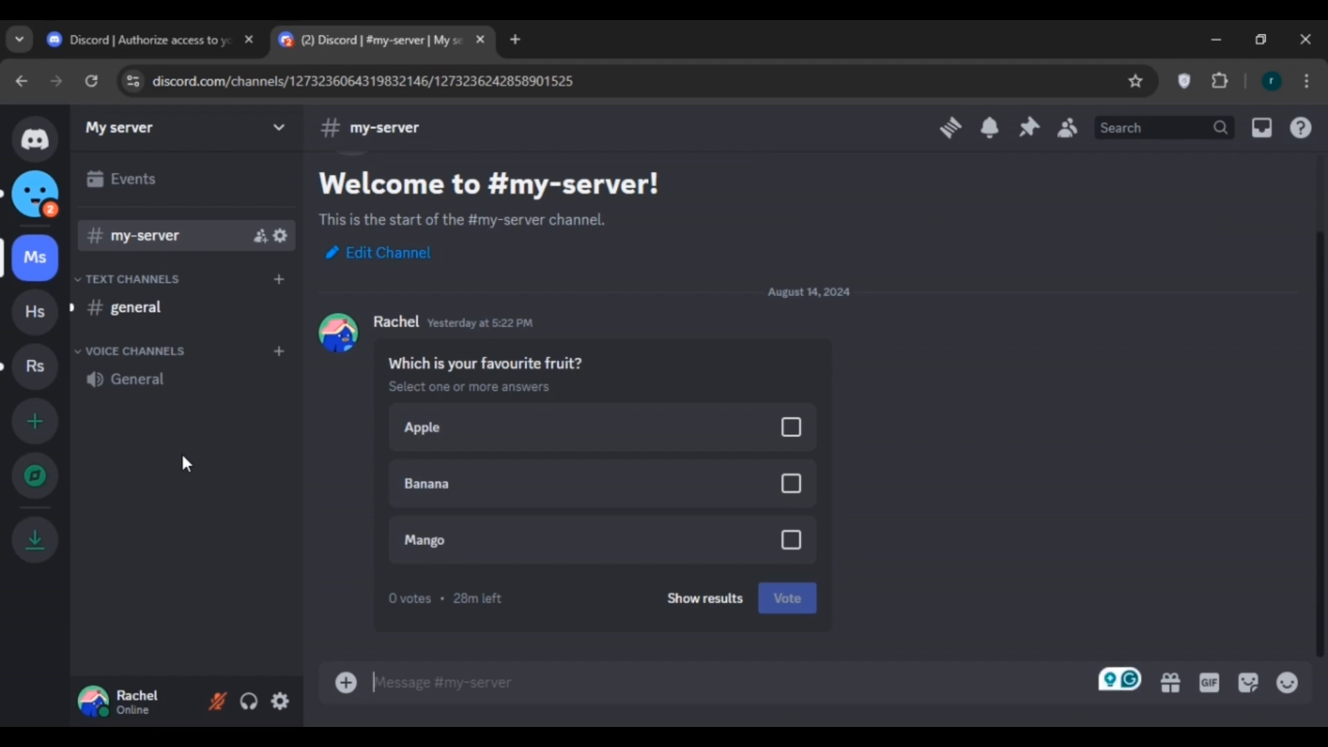
pyautogui.rightClick(182, 457)
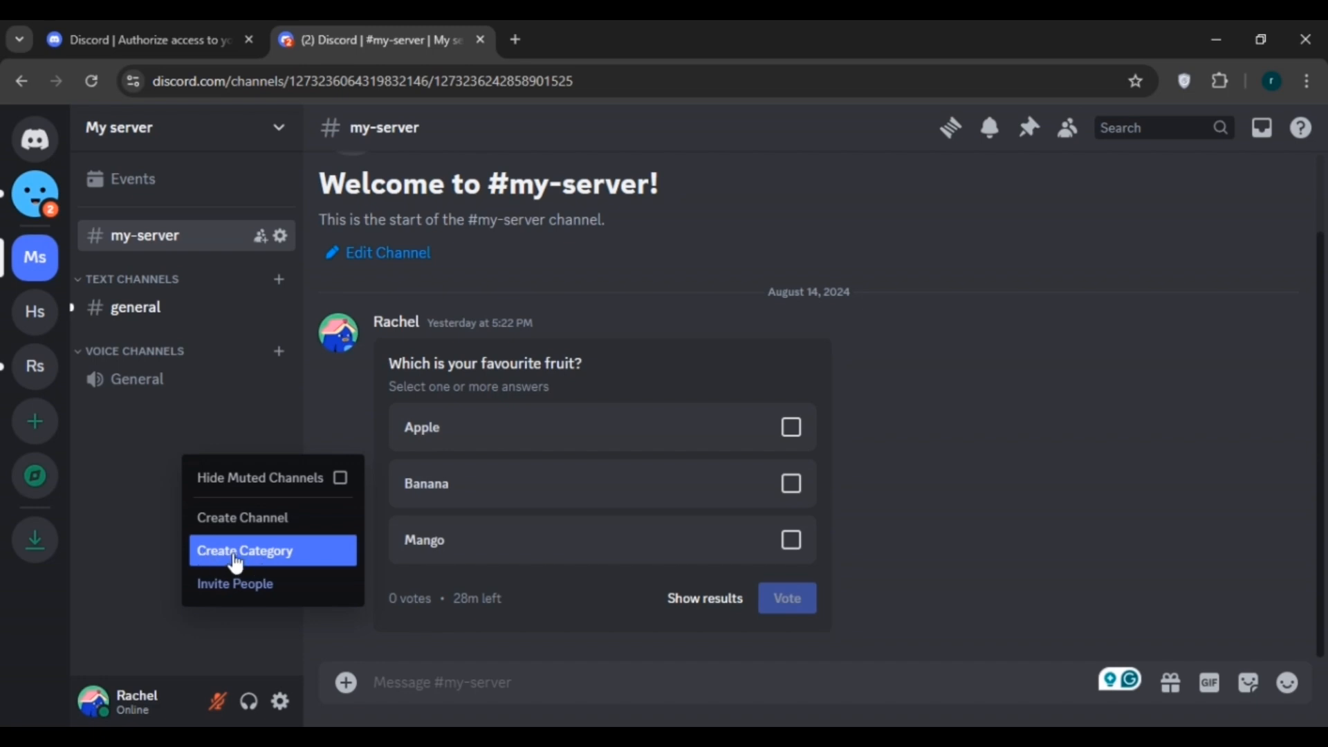
pyautogui.click(262, 559)
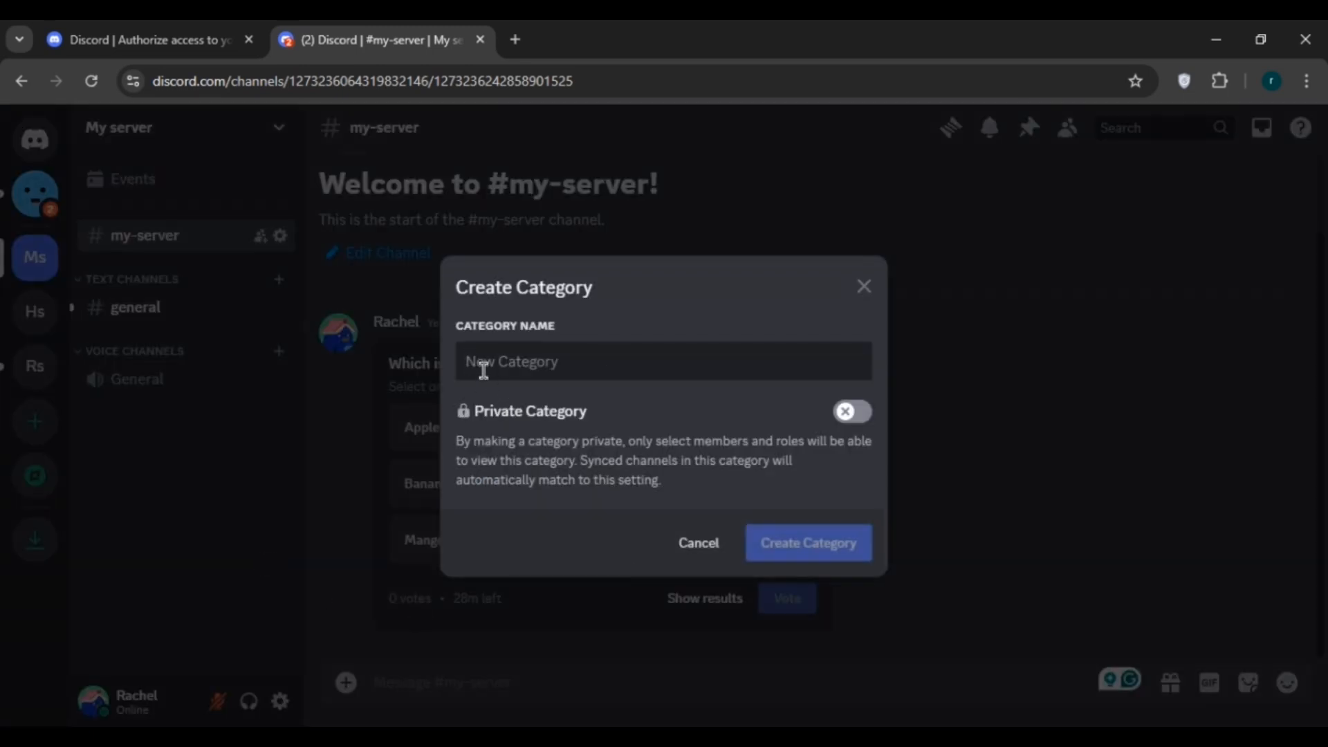
pyautogui.write('ticket support')
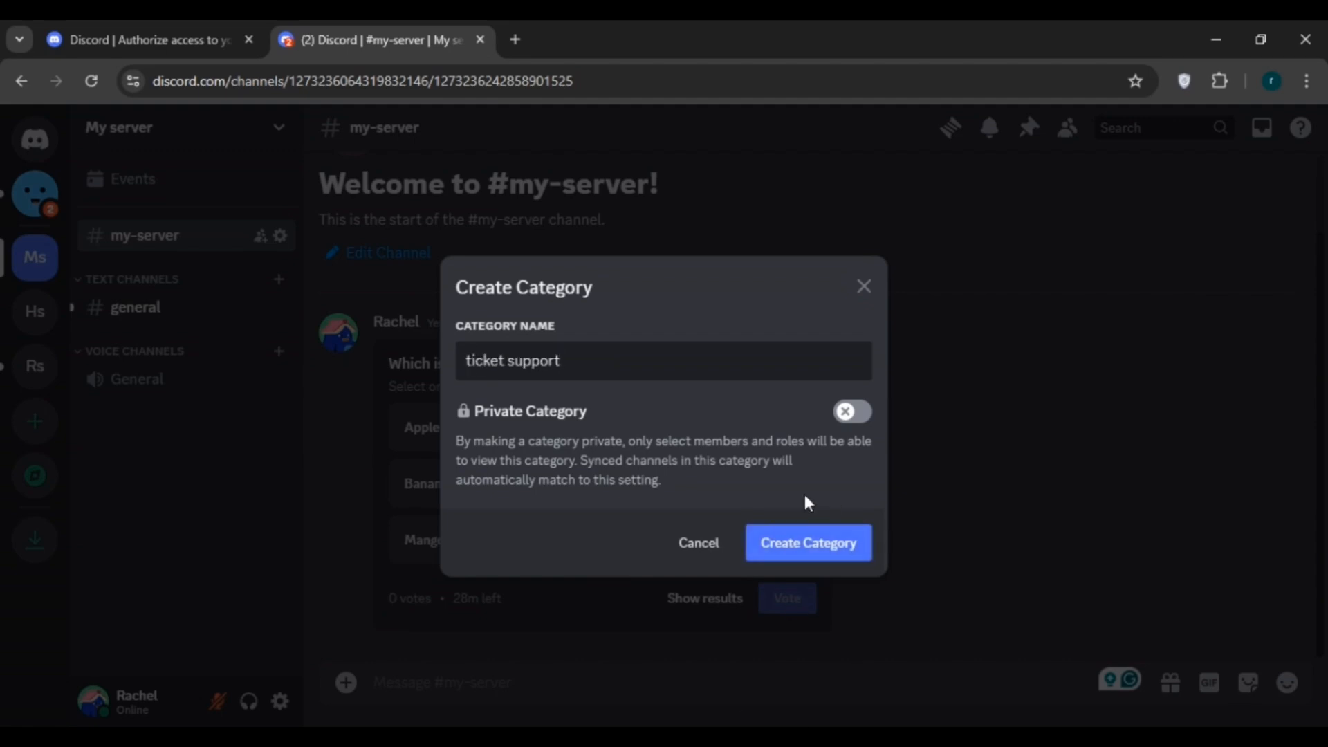
pyautogui.click(838, 548)
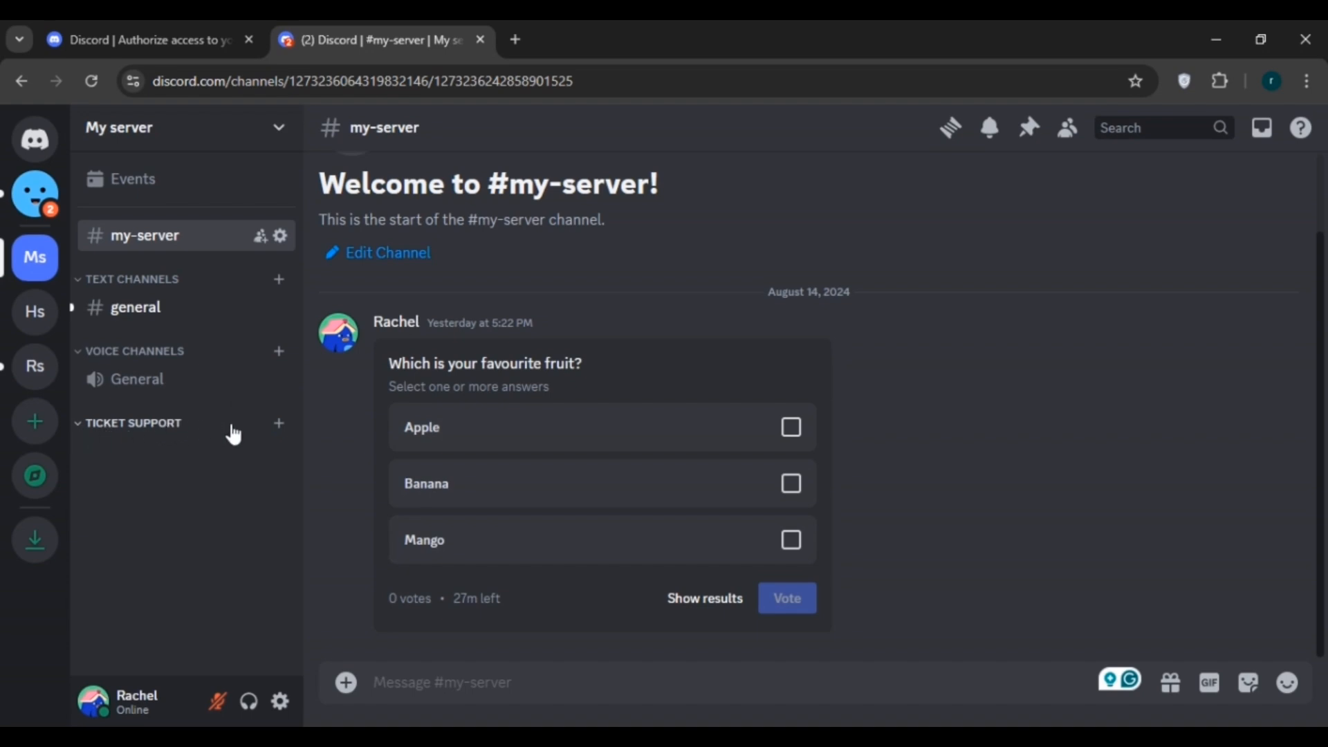
# Create a text channel named support inside the ticket support category
pyautogui.click(281, 435)
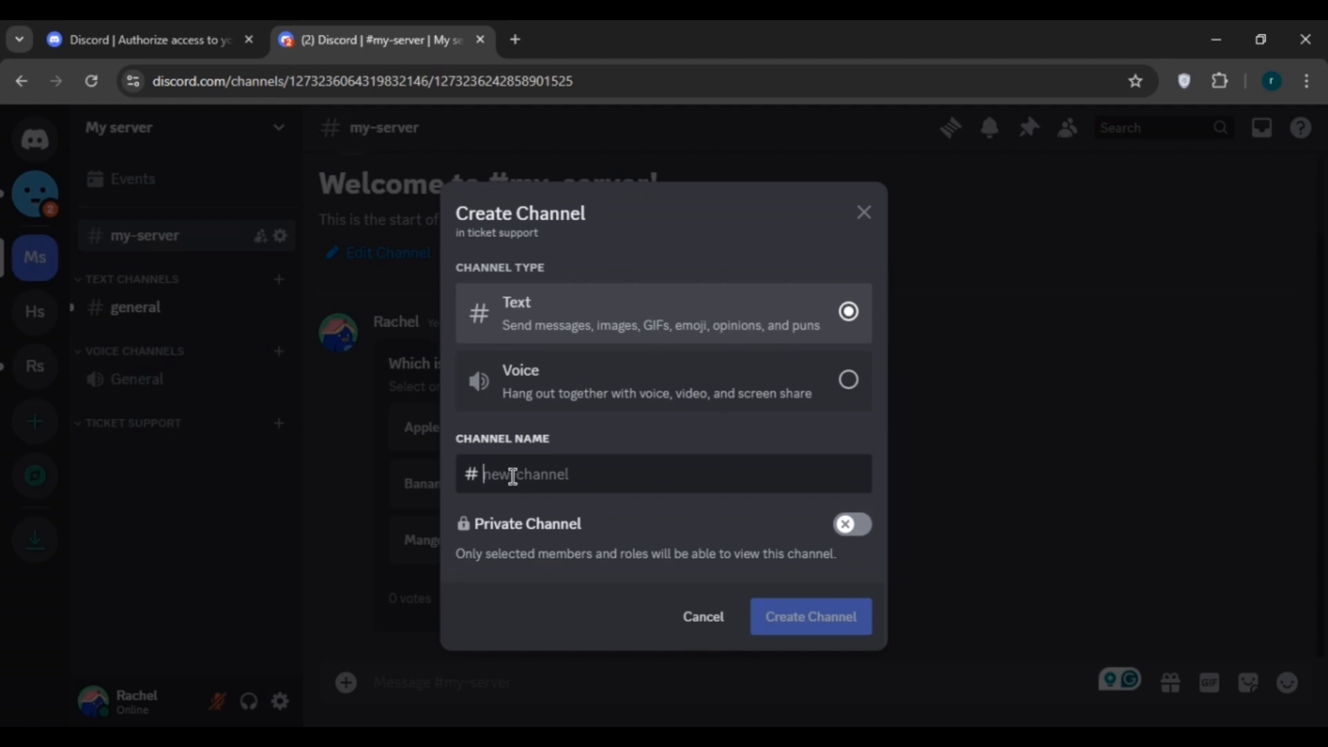
pyautogui.write('support')
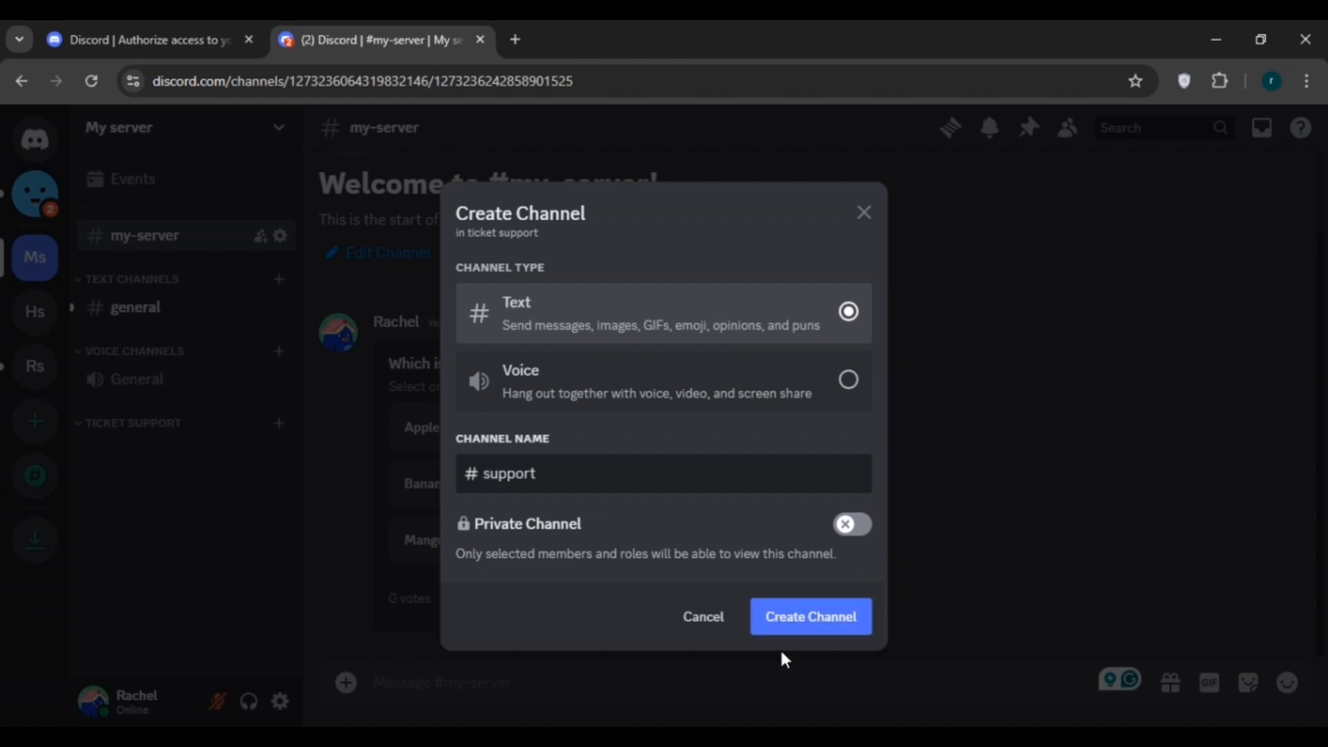
pyautogui.click(818, 621)
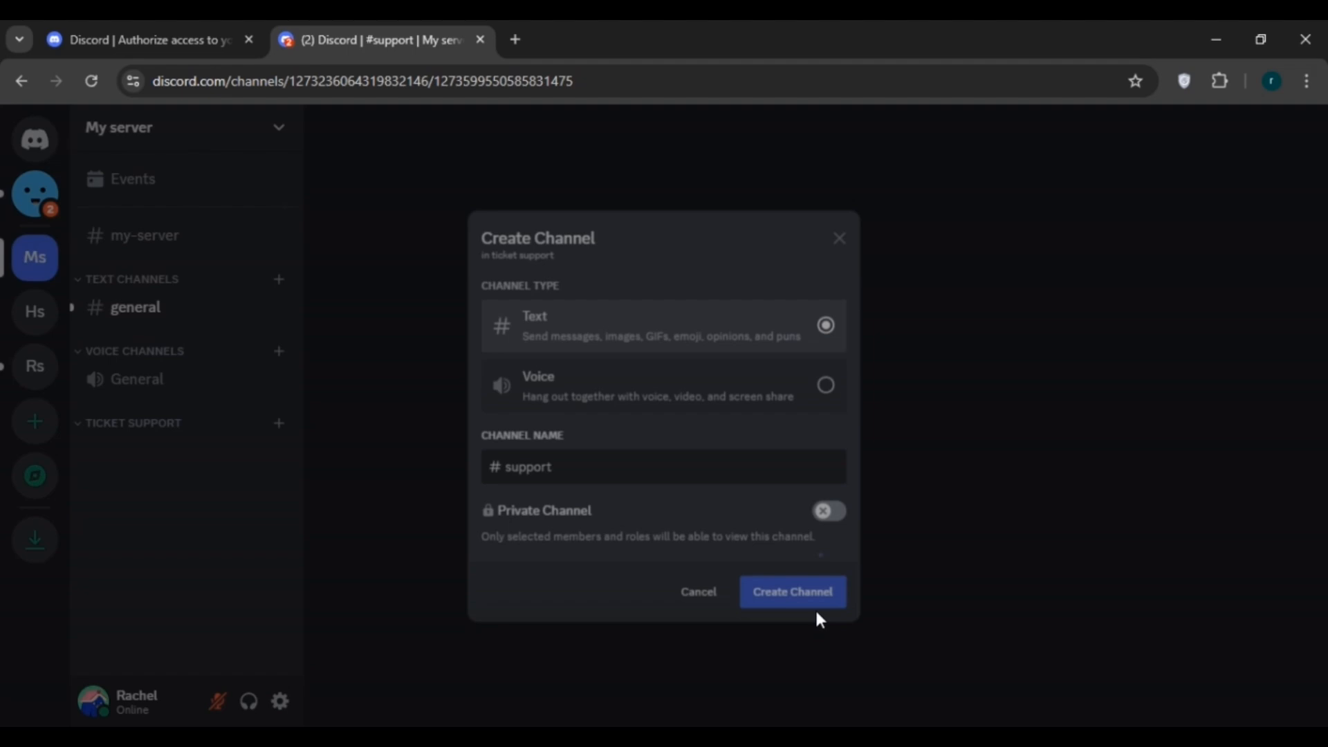
pyautogui.click(816, 612)
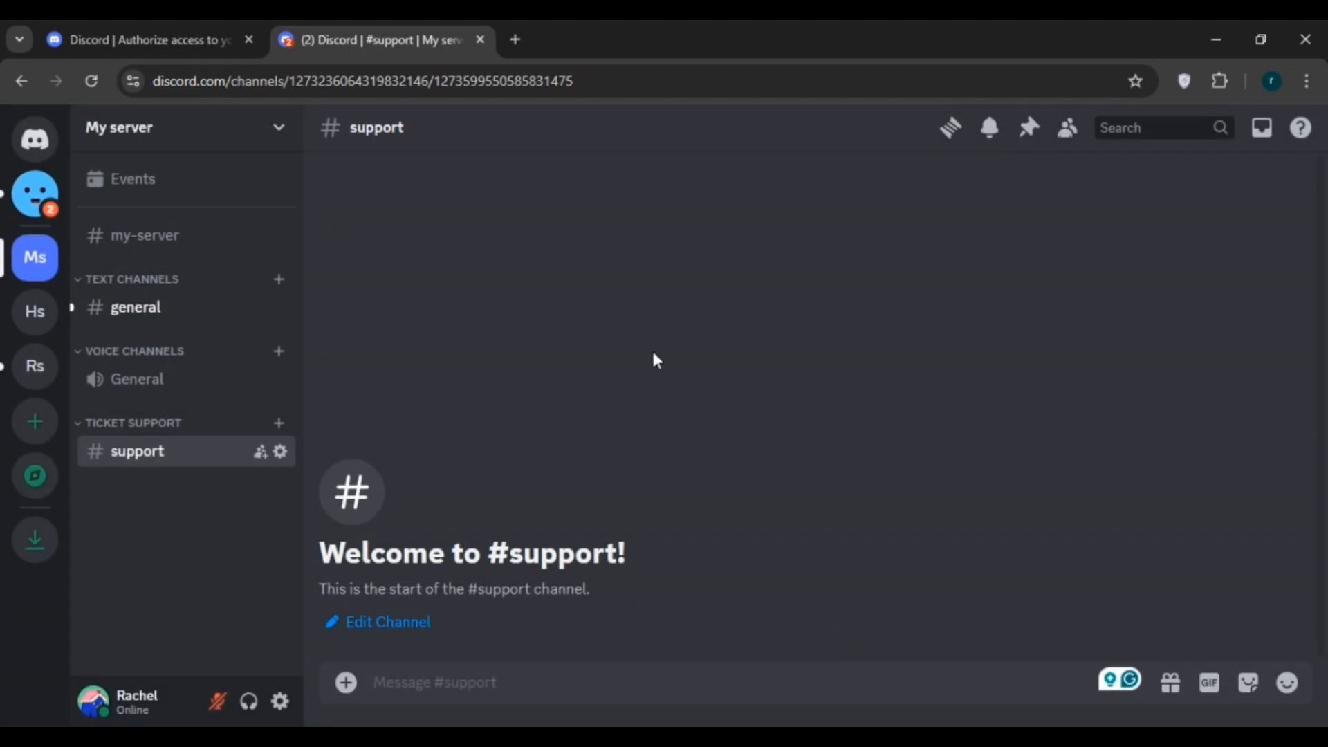
# Return to the Ticket Tool website and log in to its dashboard by authorizing the Discord account
pyautogui.click(167, 29)
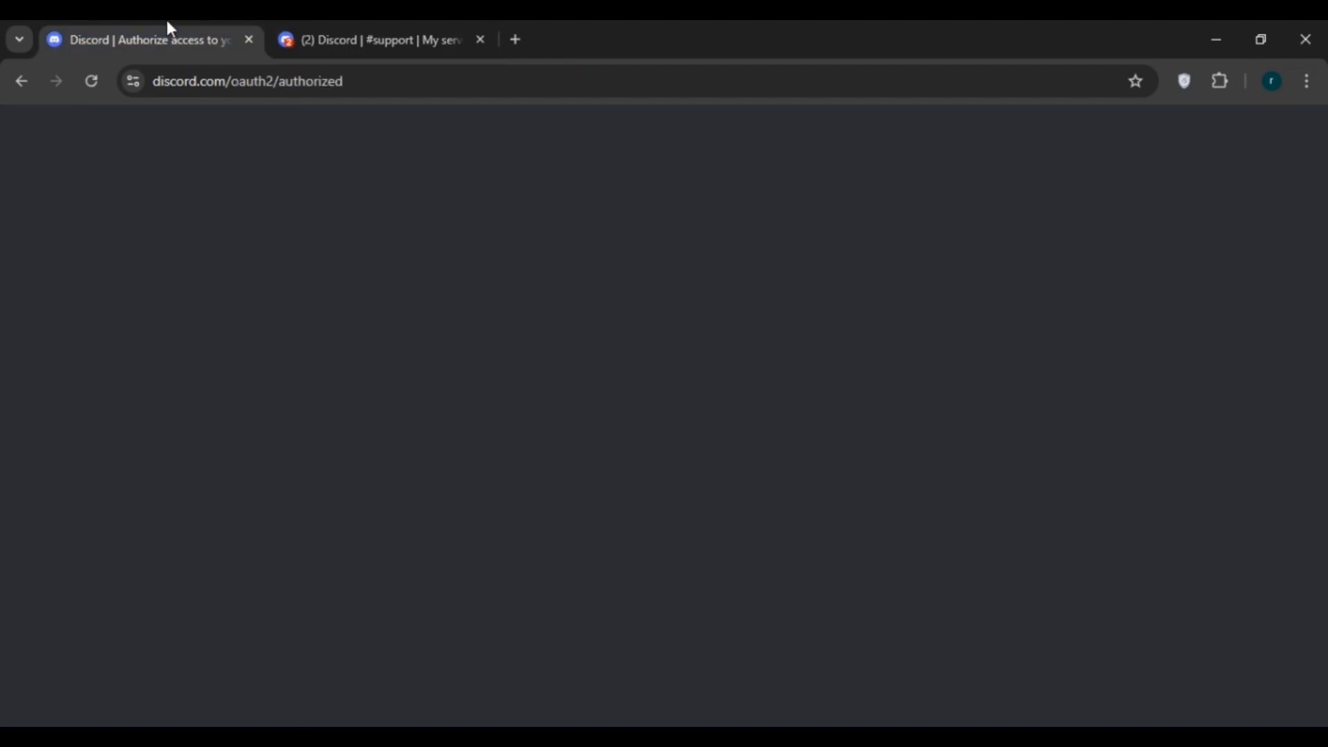
pyautogui.click(21, 81)
pyautogui.click(21, 82)
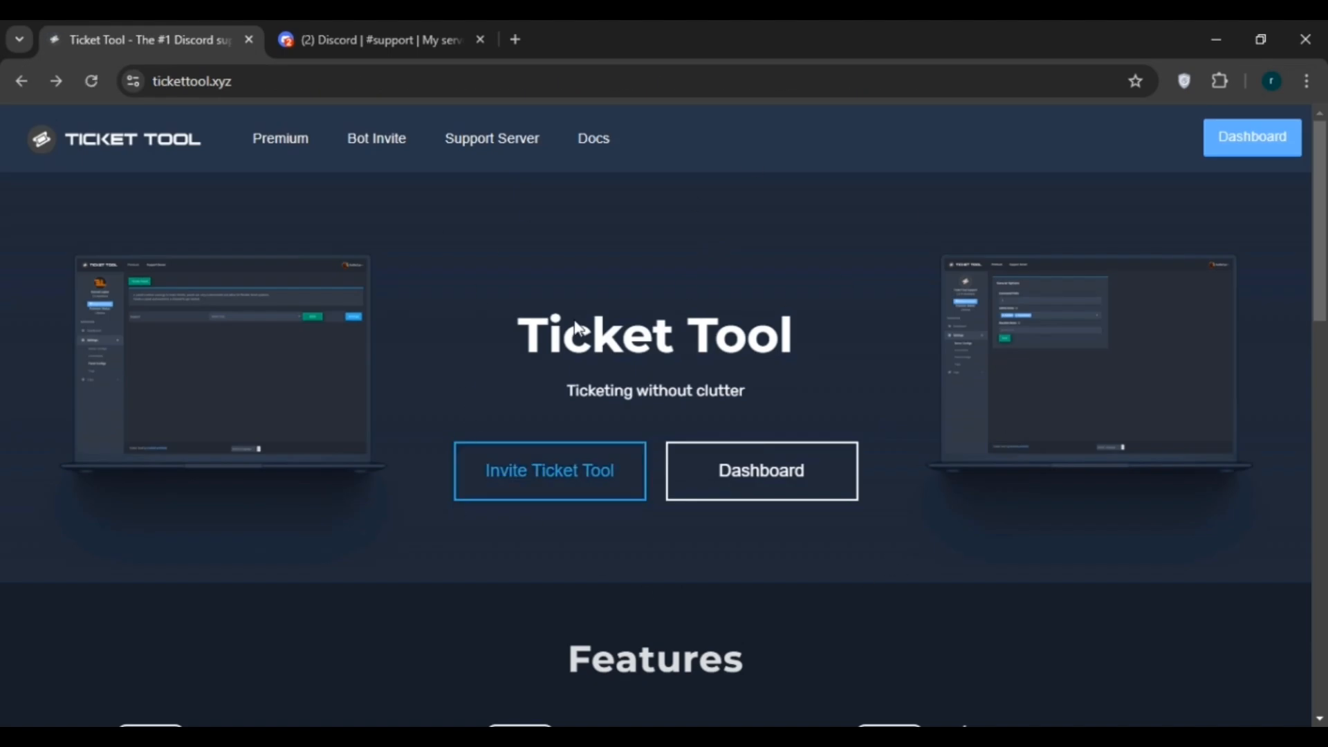
pyautogui.click(734, 483)
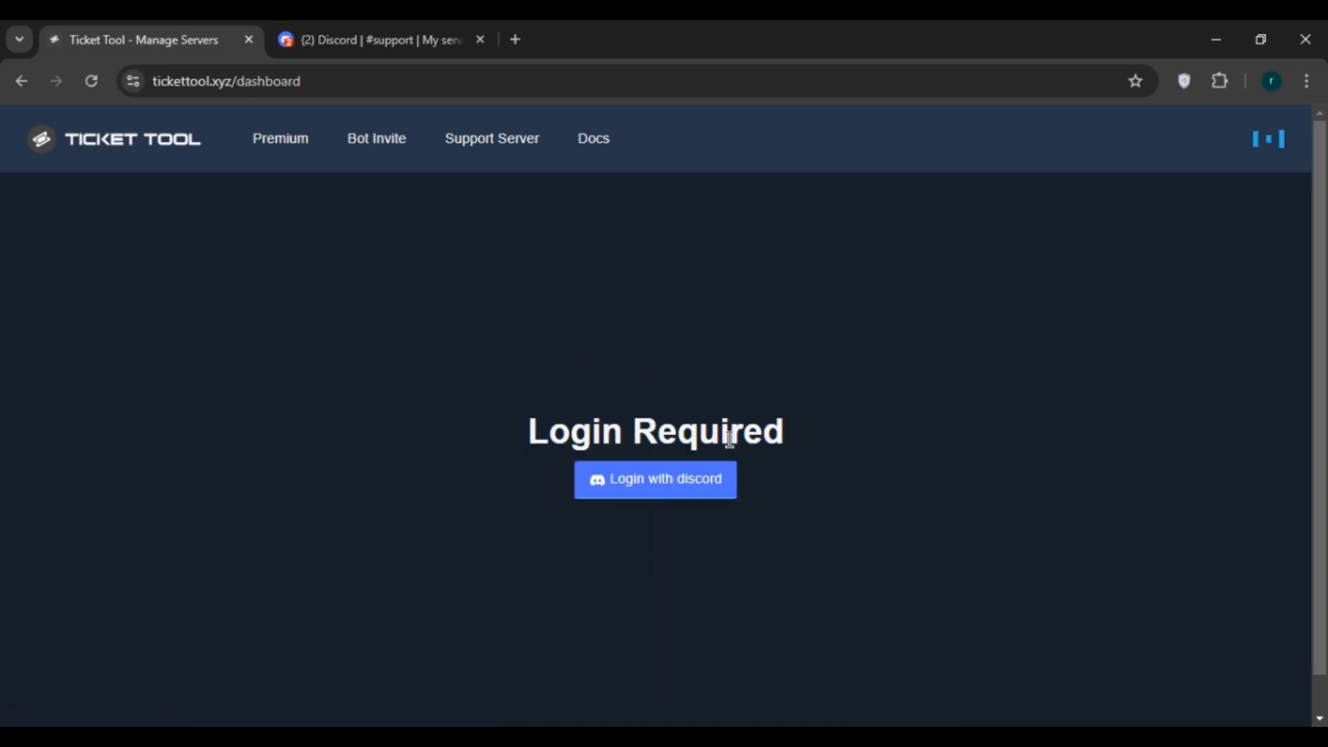
pyautogui.click(706, 488)
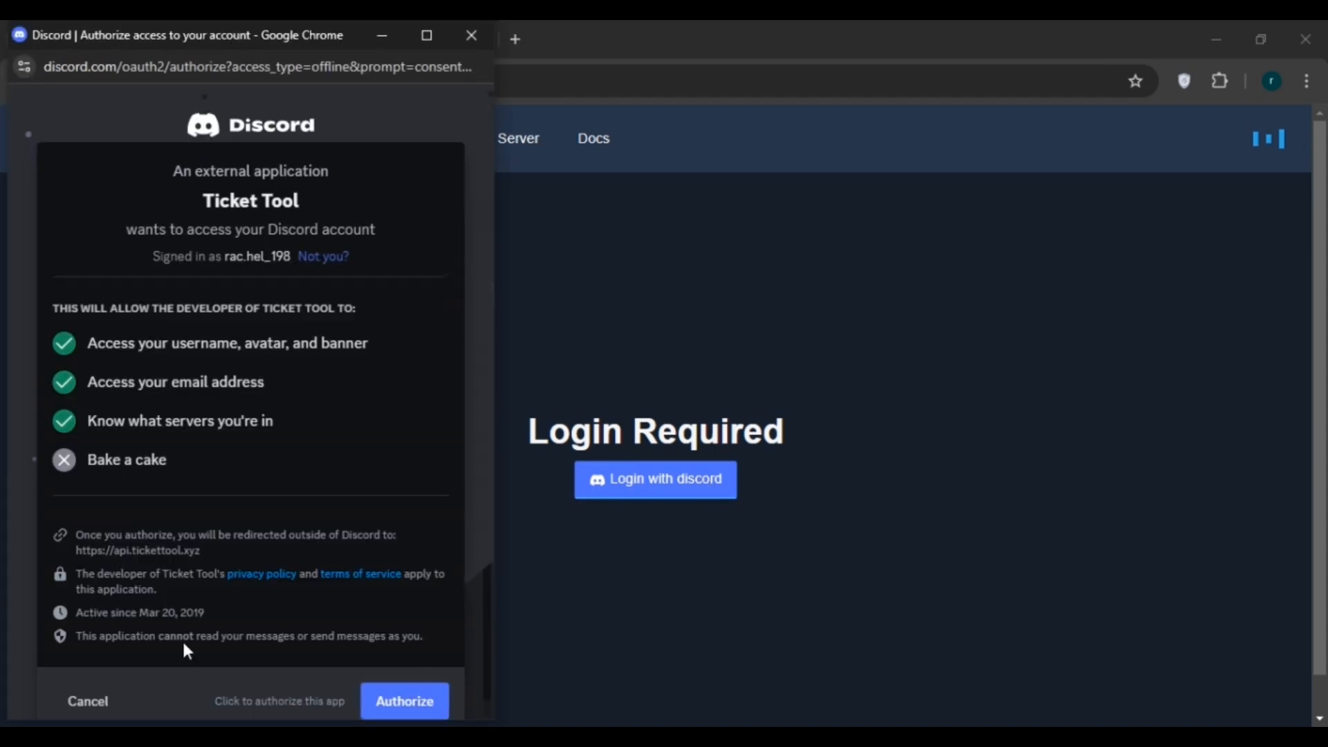
pyautogui.click(403, 713)
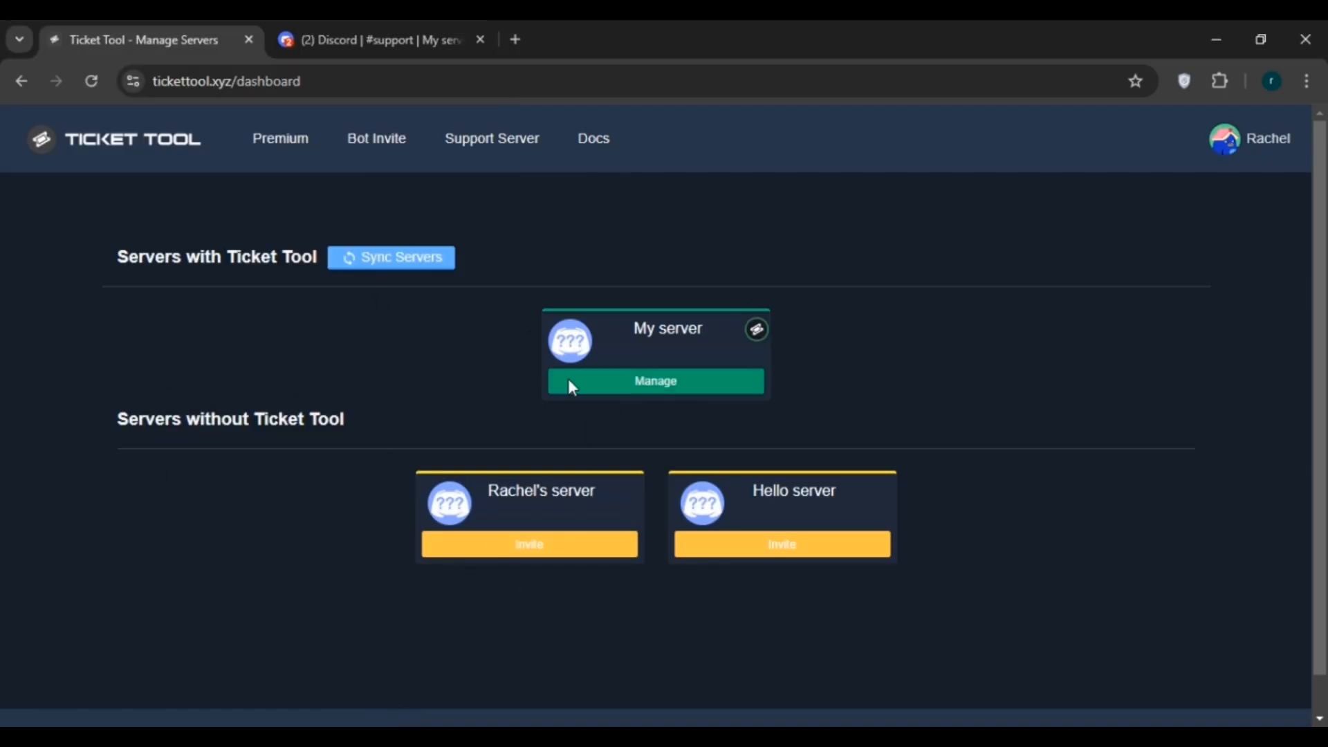
# Open My server for management in the Ticket Tool dashboard and create a panel named support panel
pyautogui.click(682, 386)
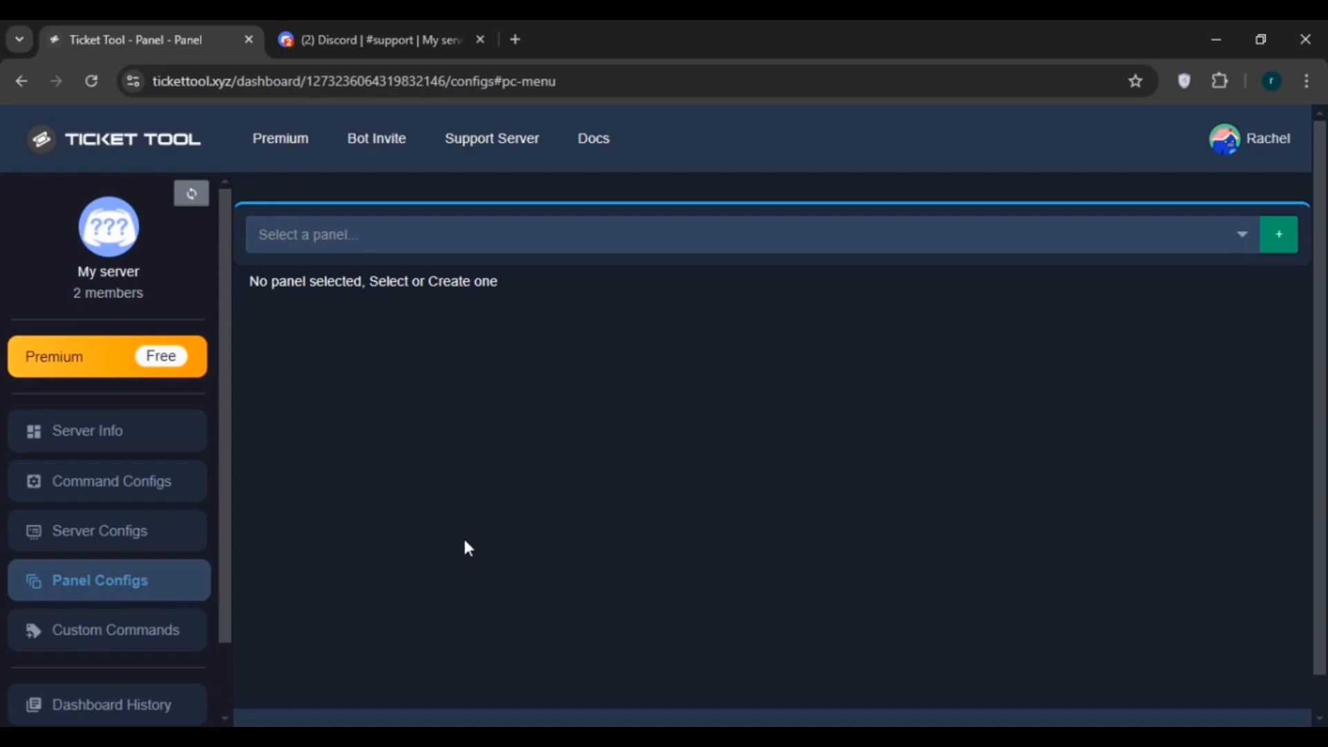
pyautogui.click(1287, 237)
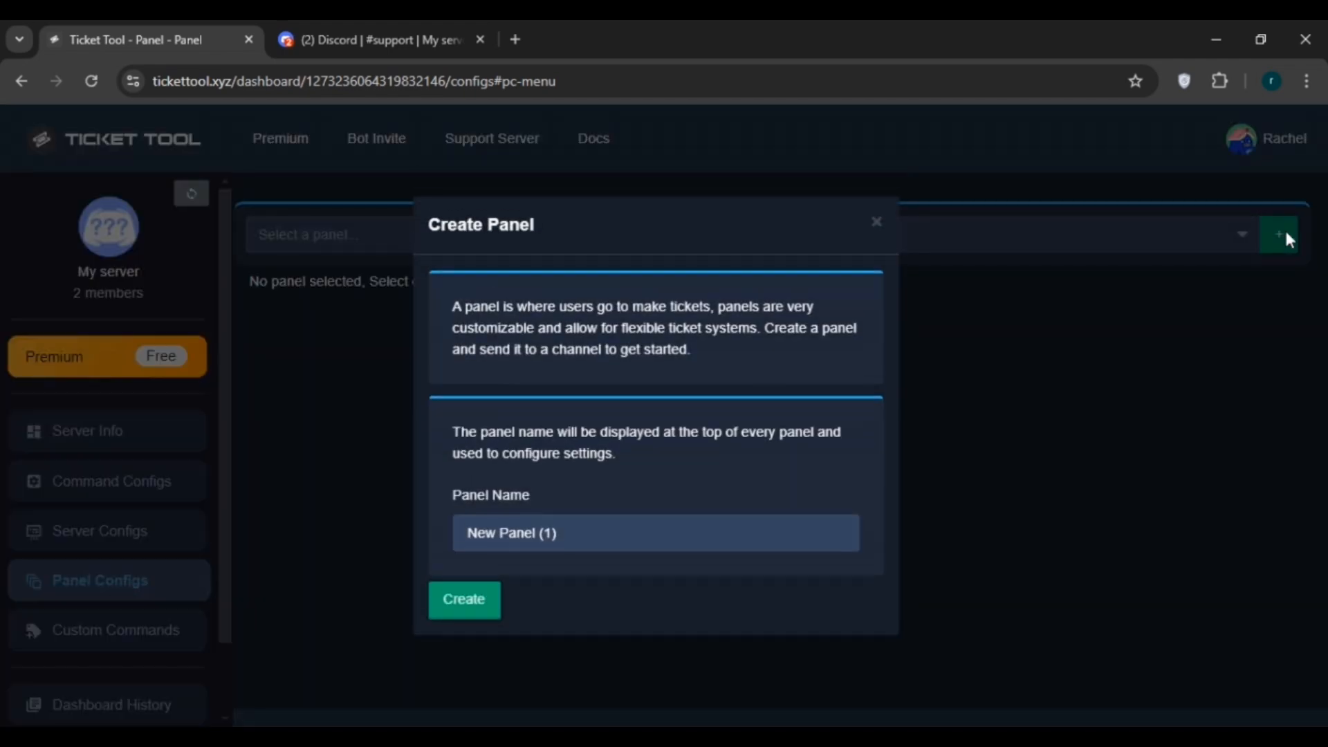
pyautogui.tripleClick(565, 534)
pyautogui.click(595, 533)
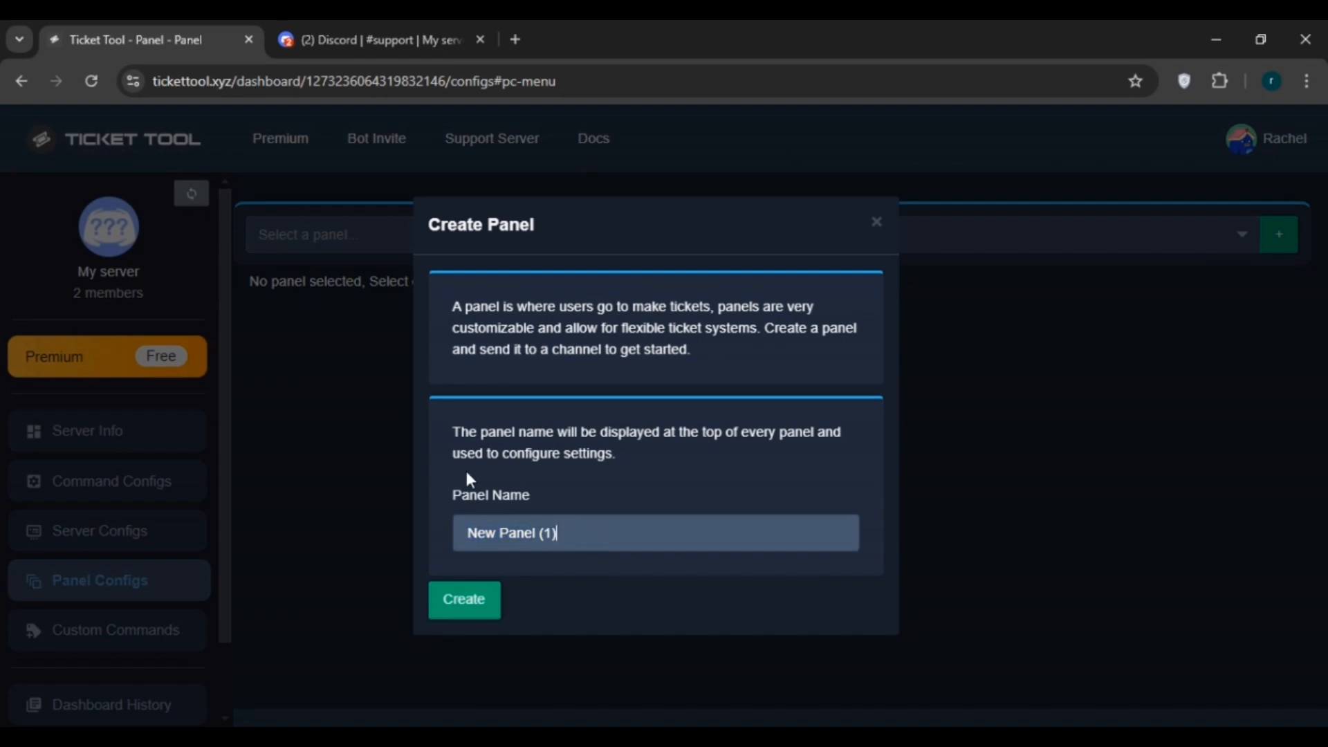
pyautogui.moveTo(579, 533); pyautogui.dragTo(428, 539)
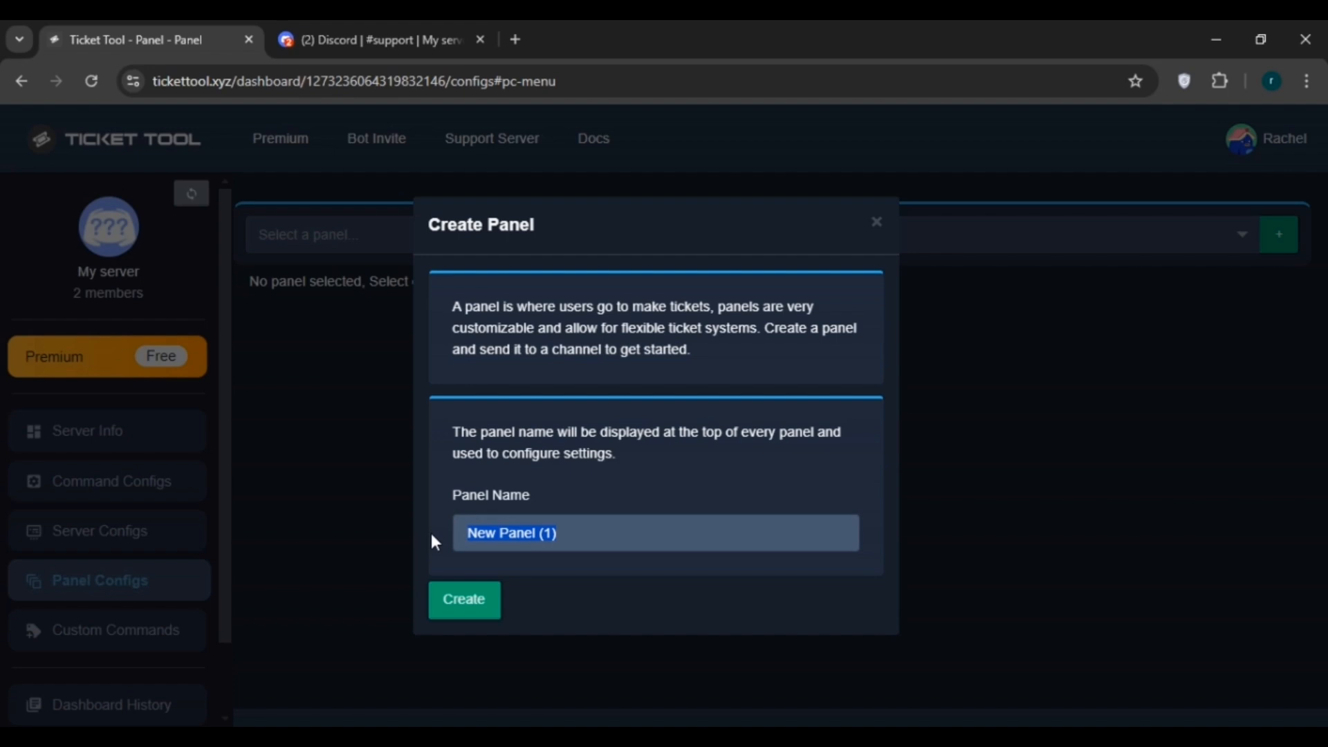
pyautogui.press('BackSpace')
pyautogui.write('support panel')
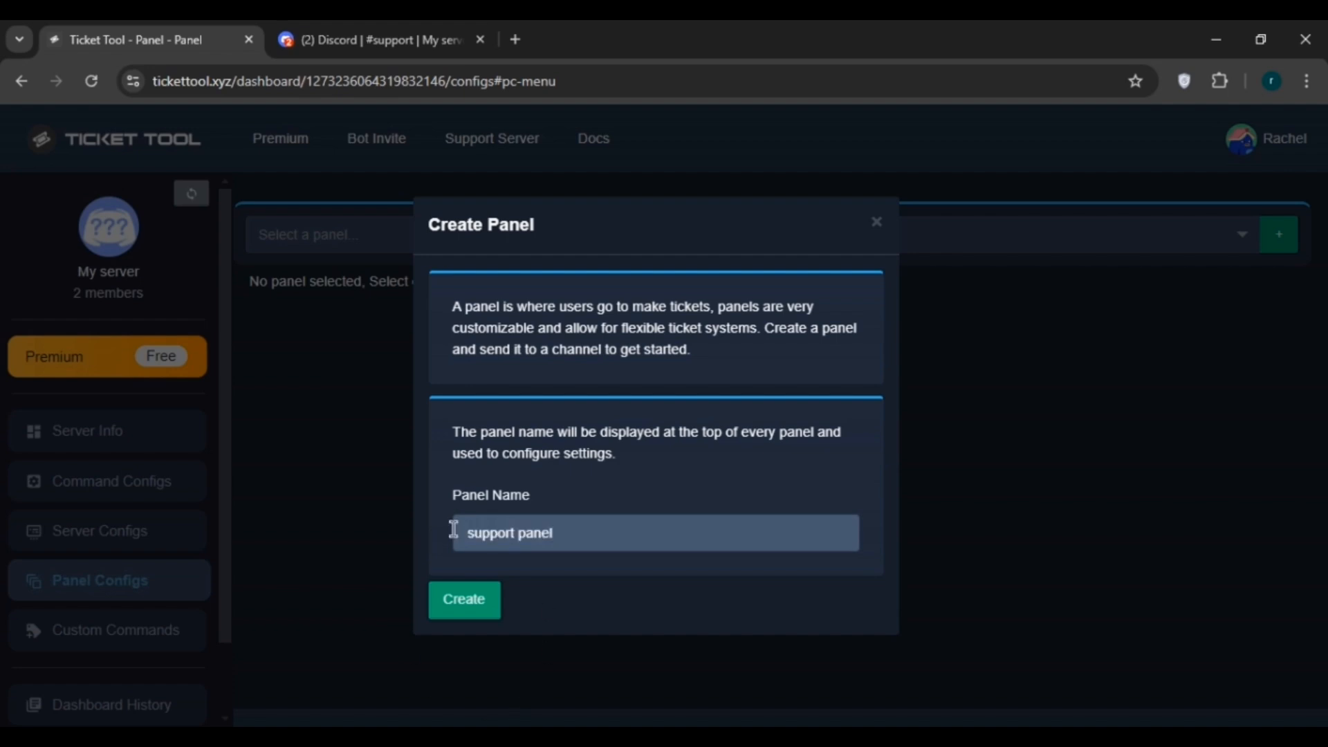
pyautogui.click(455, 601)
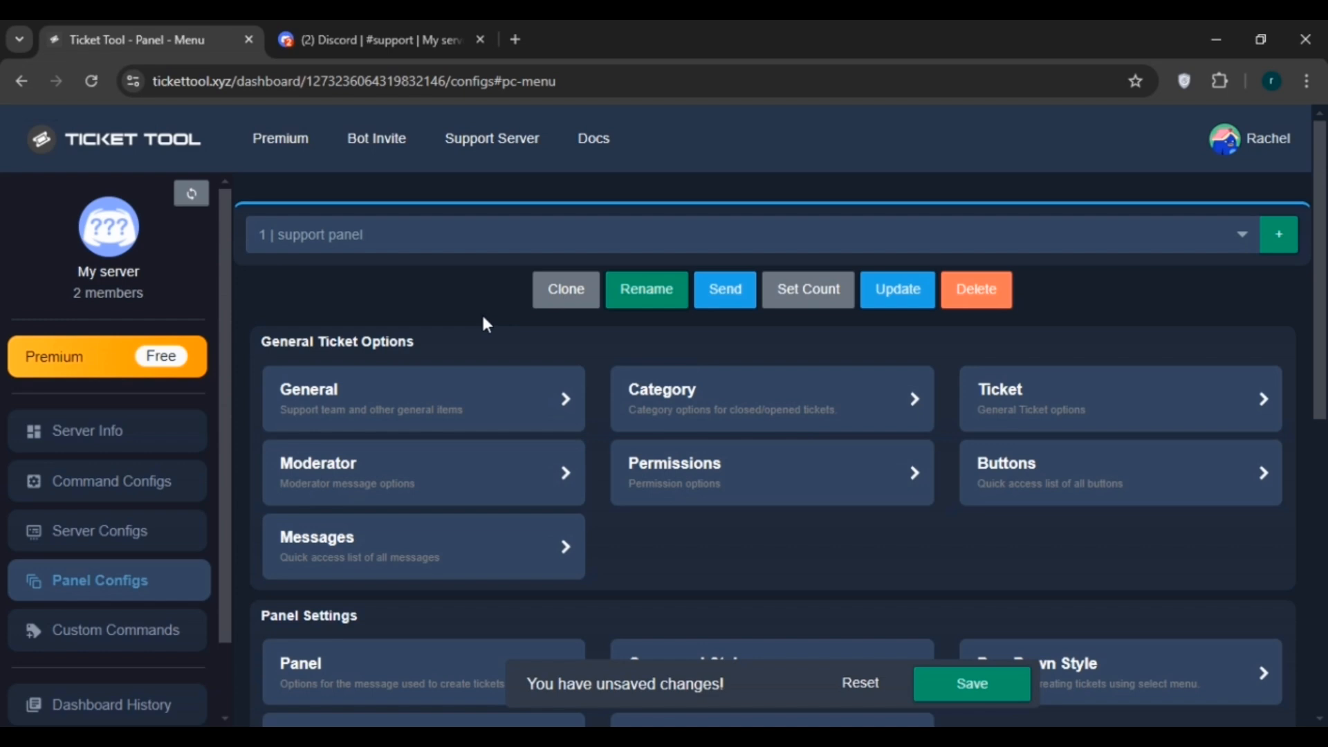
# In the panel's General options, set ticket as the support team role and Ticket Tool as the additional role, and save
pyautogui.click(385, 402)
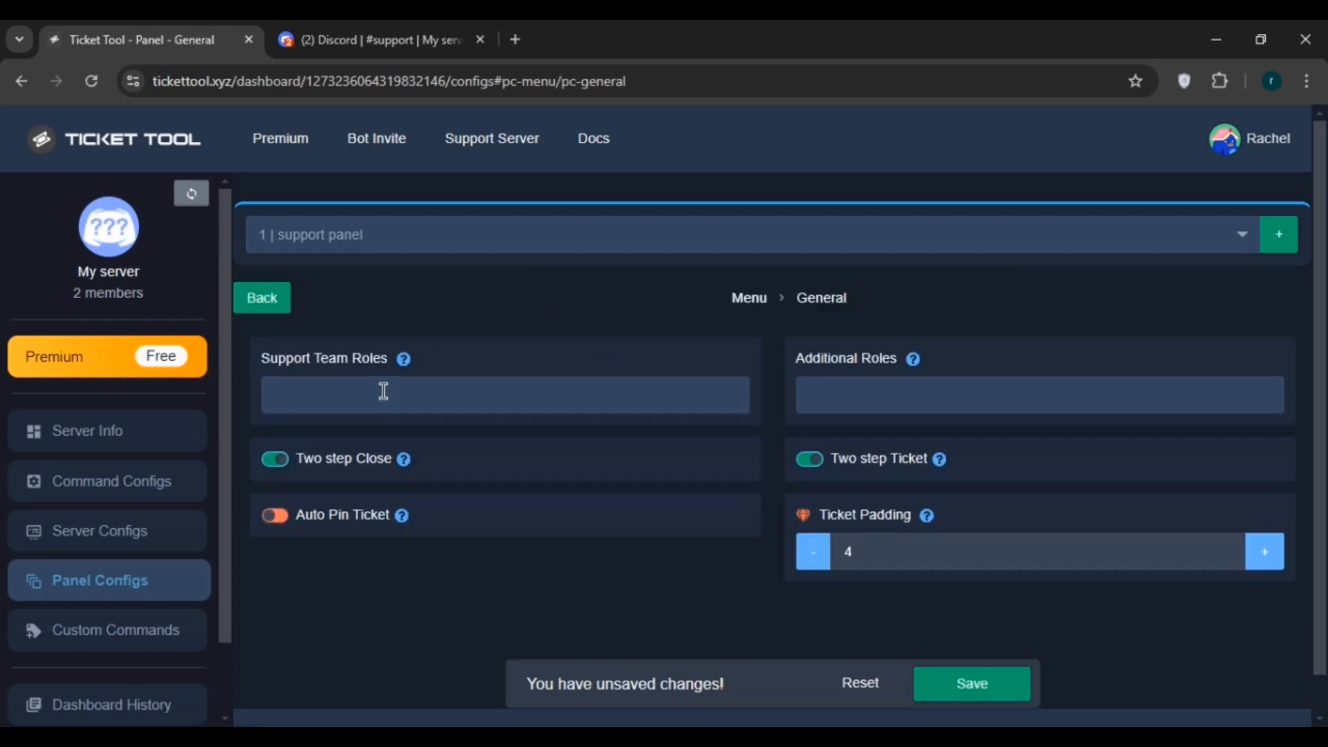
pyautogui.click(319, 402)
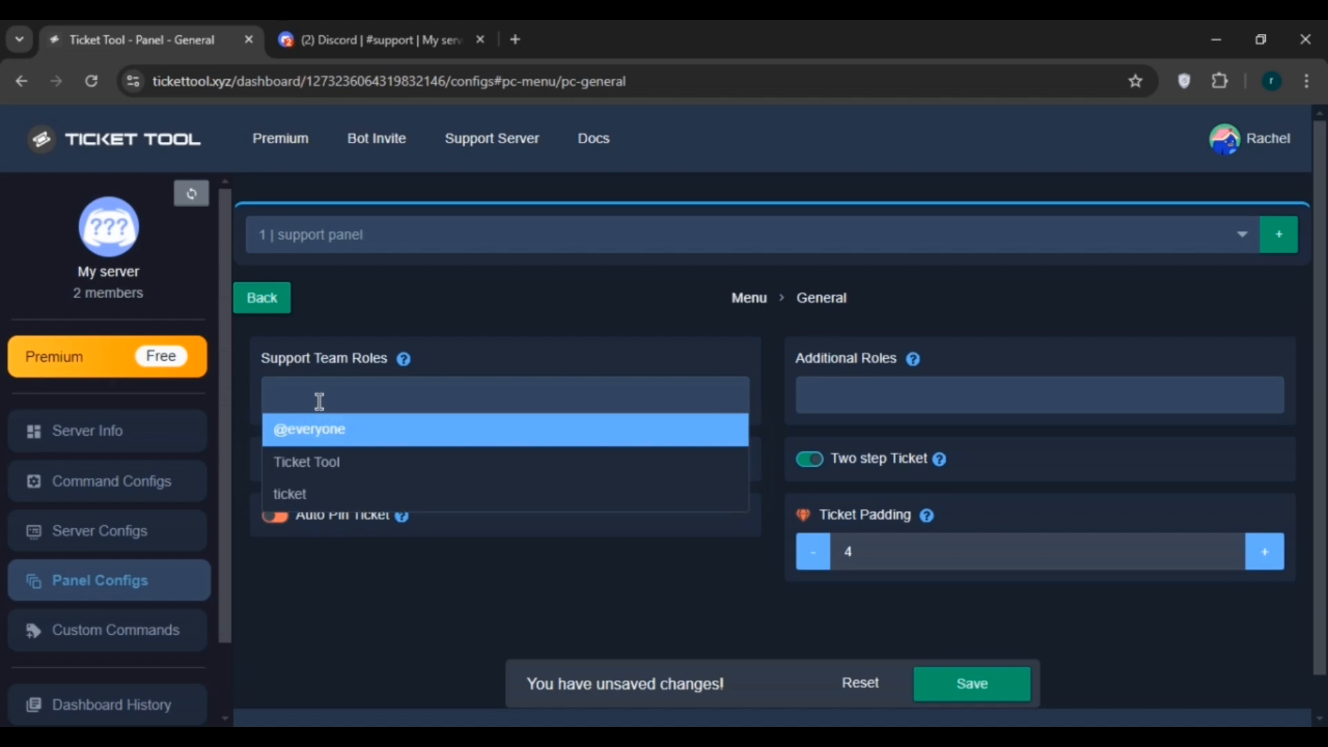
pyautogui.click(342, 498)
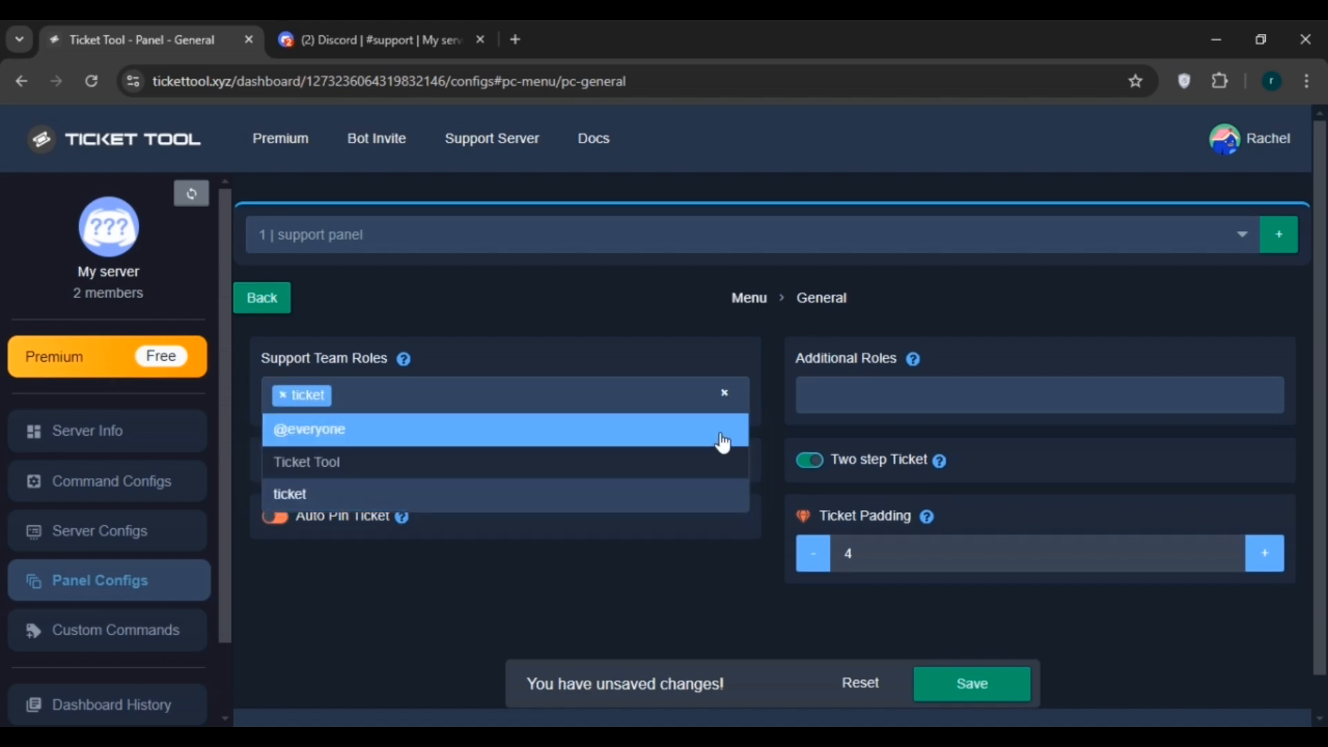
pyautogui.click(508, 573)
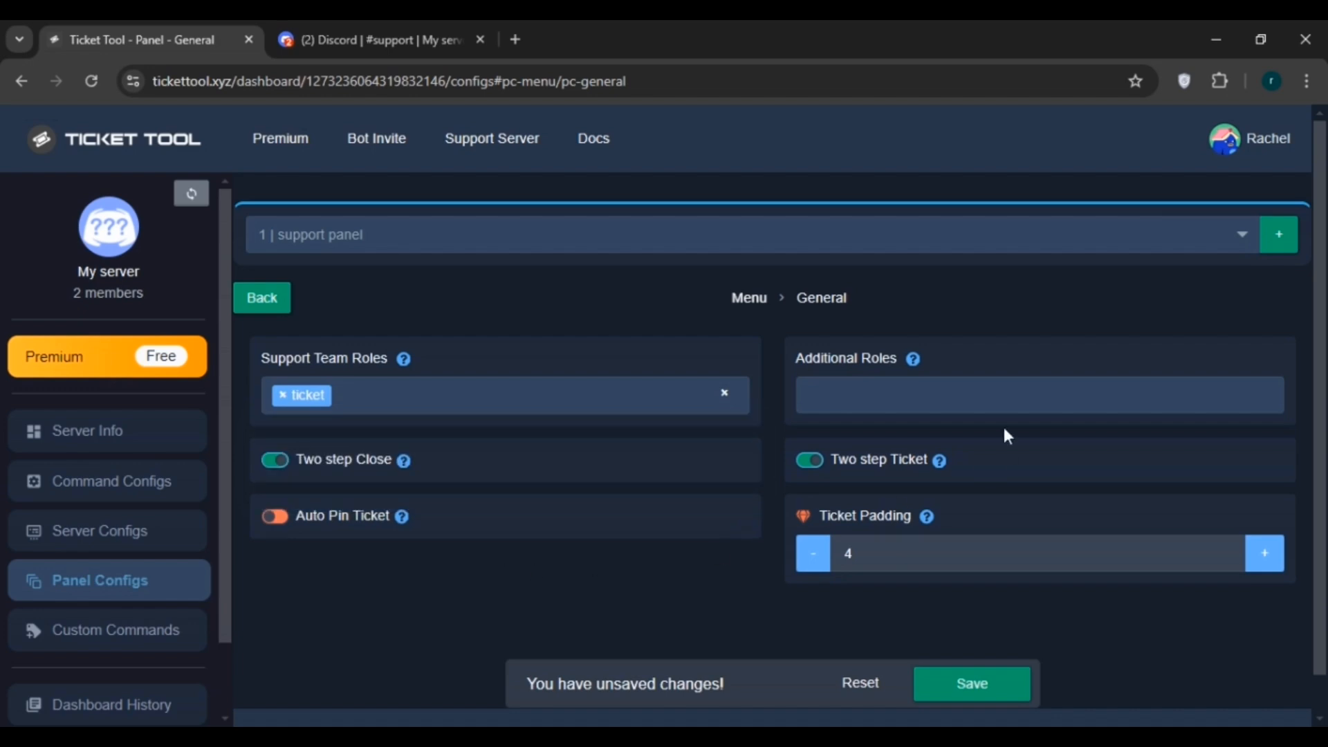
pyautogui.click(846, 400)
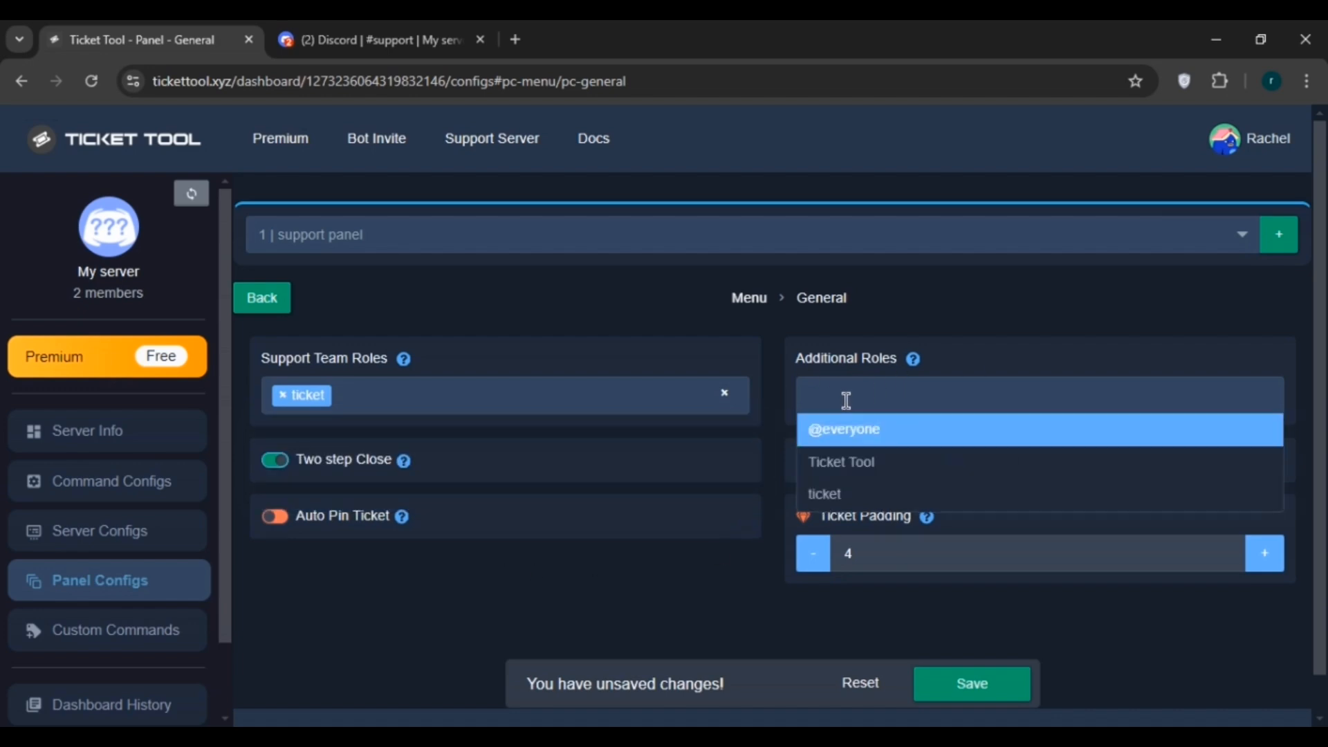
pyautogui.click(887, 481)
pyautogui.click(728, 580)
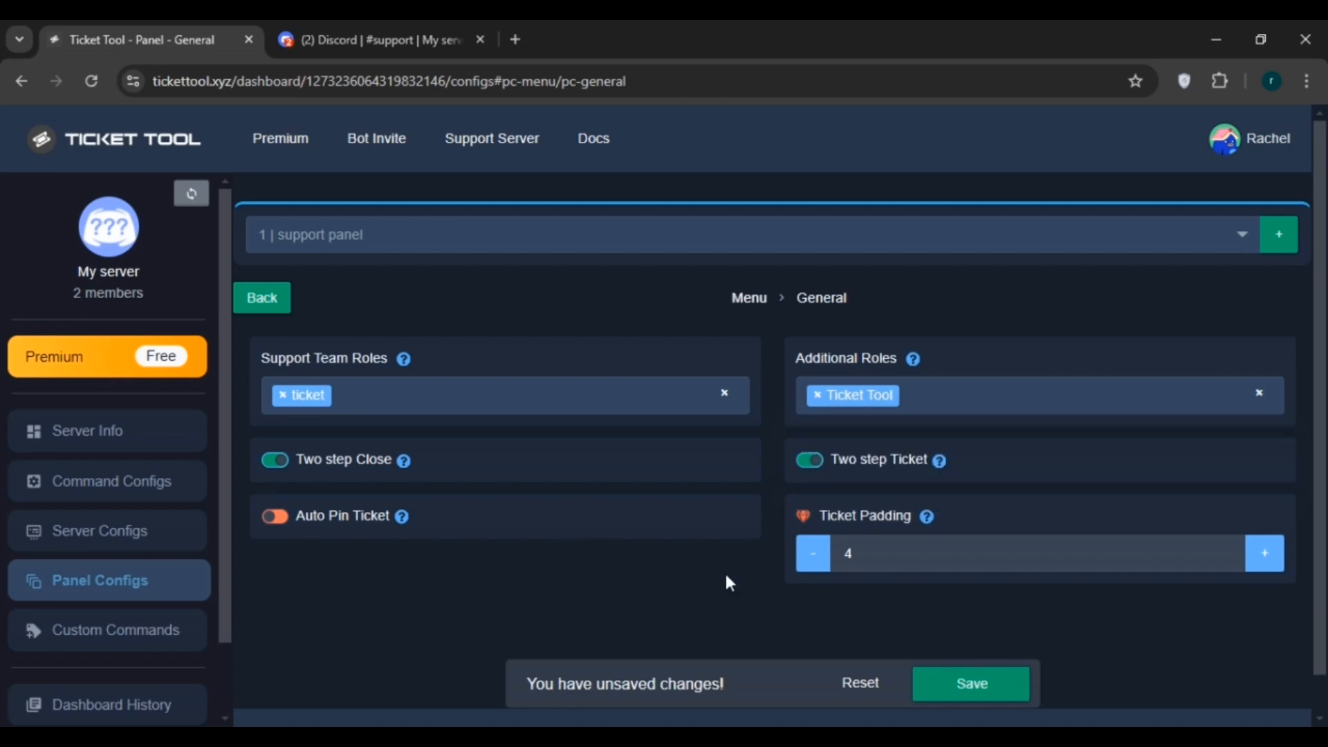
pyautogui.click(987, 702)
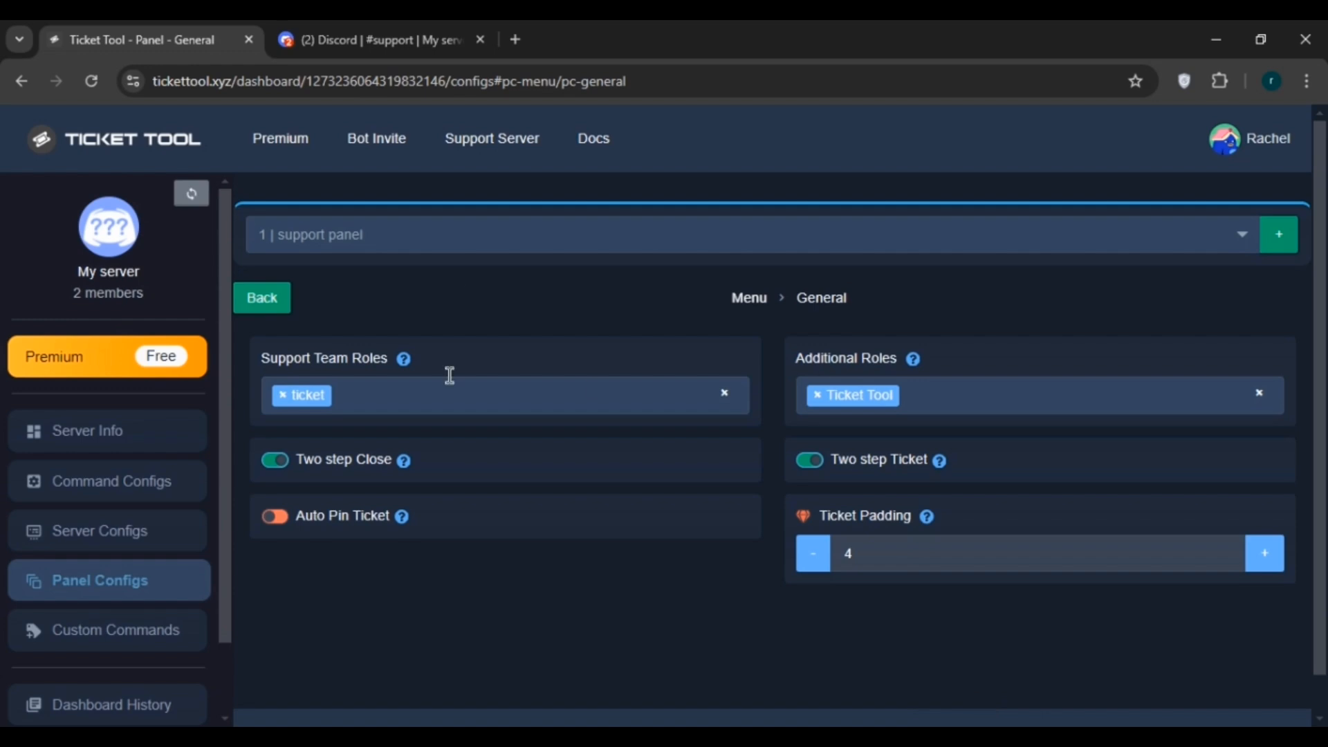
# In the panel's Category options, set ticket support as the category for created/opened tickets and save
pyautogui.click(255, 298)
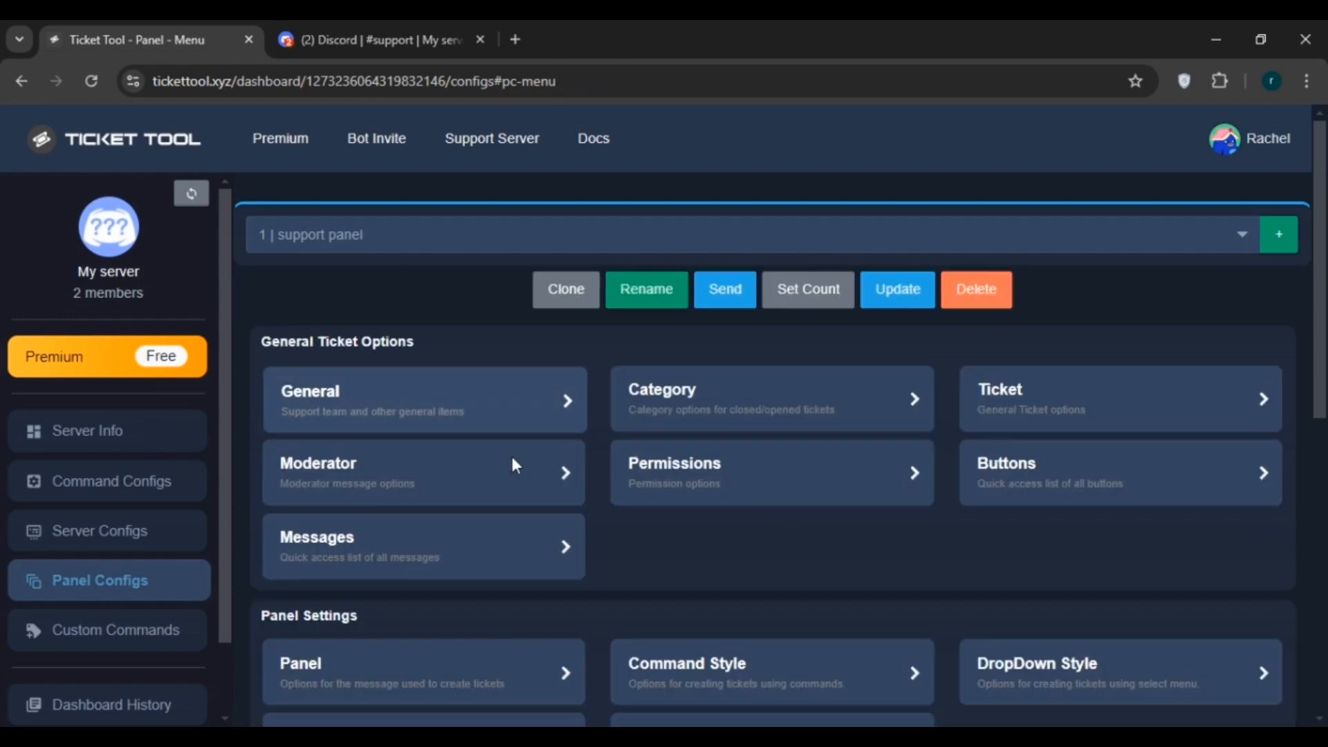
pyautogui.click(777, 406)
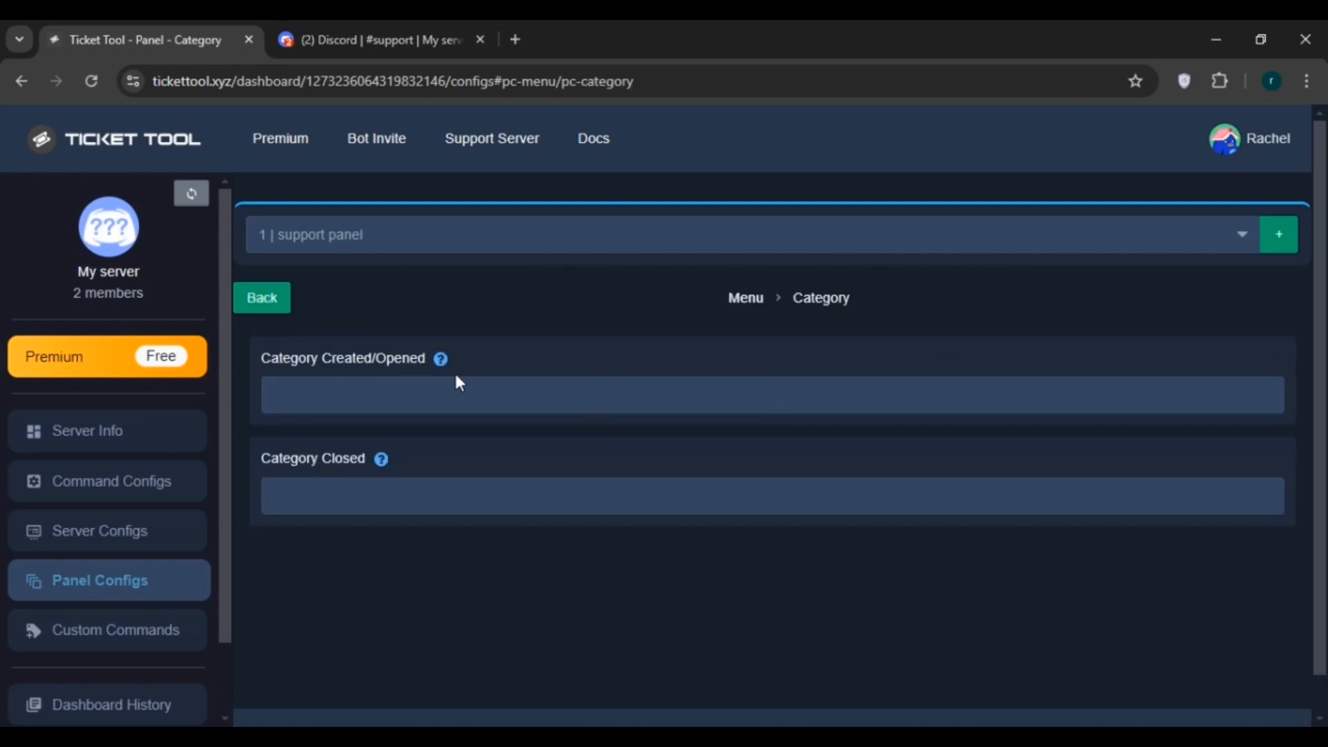
pyautogui.click(296, 394)
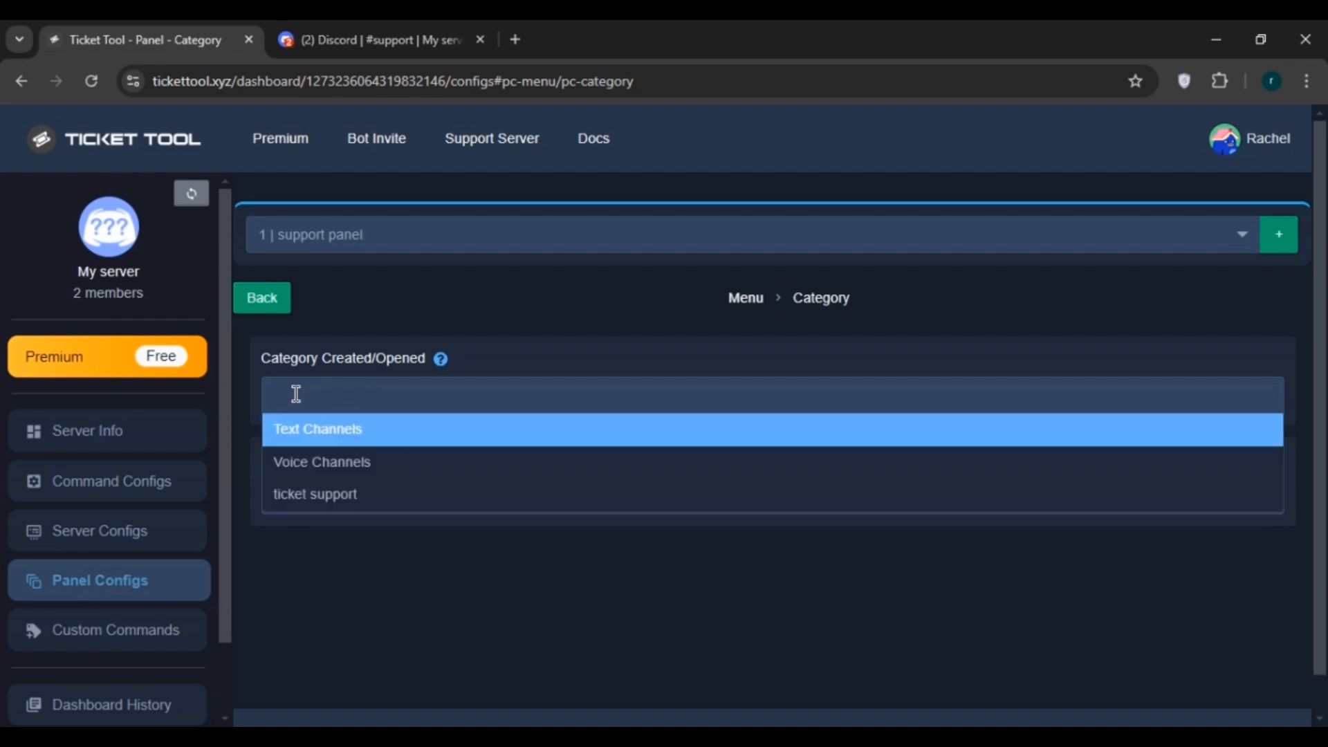
pyautogui.click(312, 495)
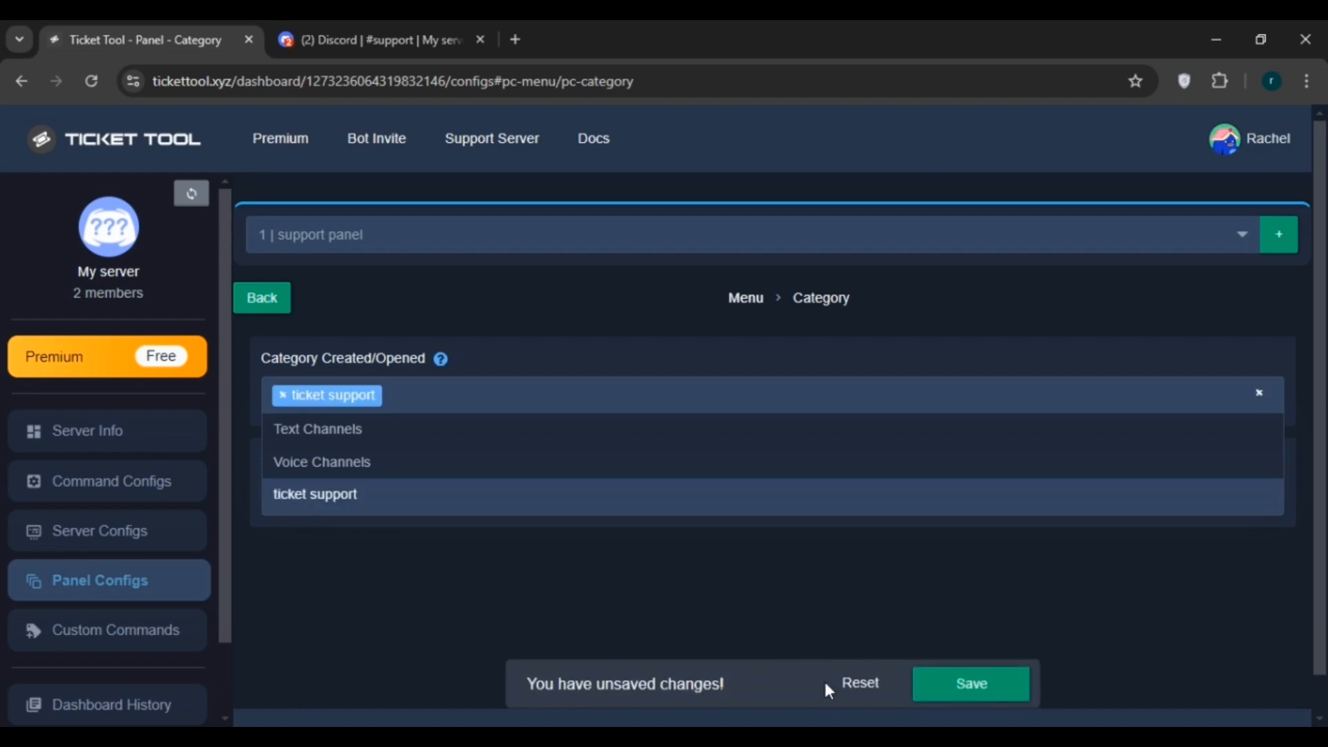
pyautogui.click(958, 681)
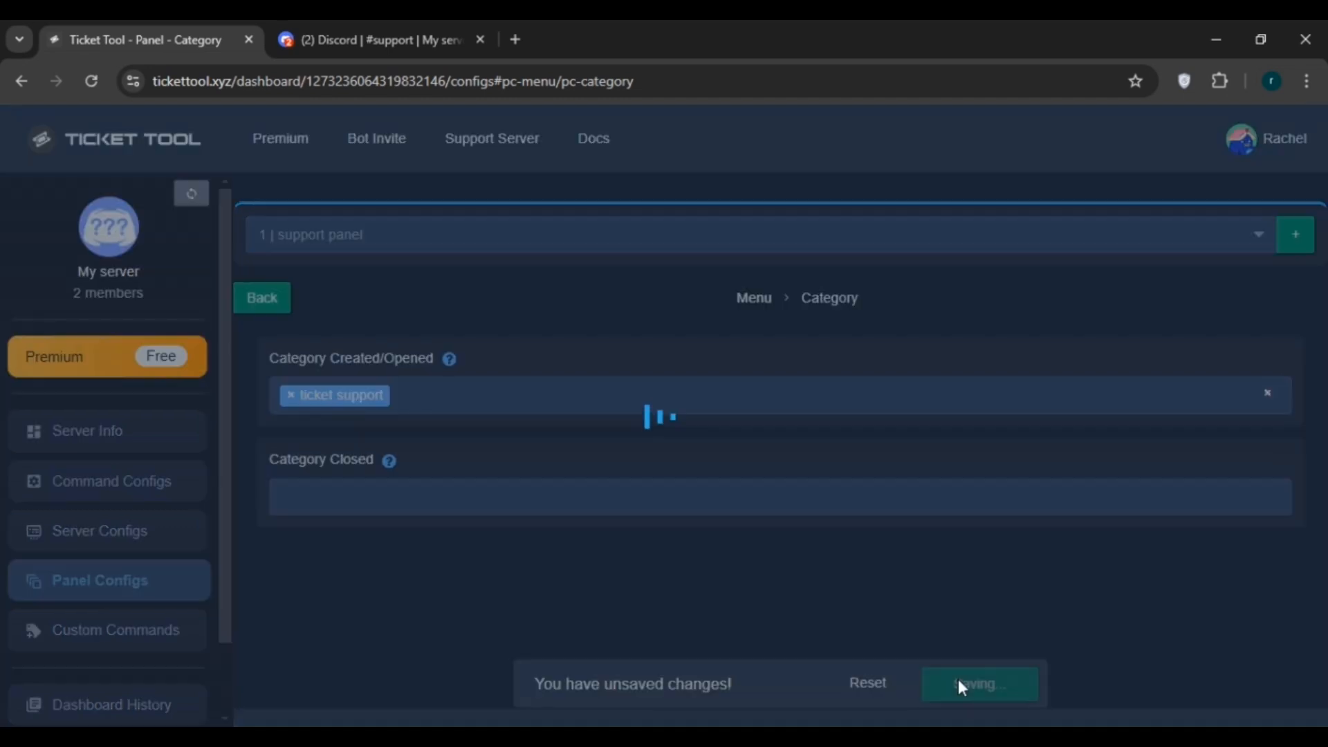
# Return to the support panel's main menu and send the panel message to the support channel
pyautogui.click(253, 303)
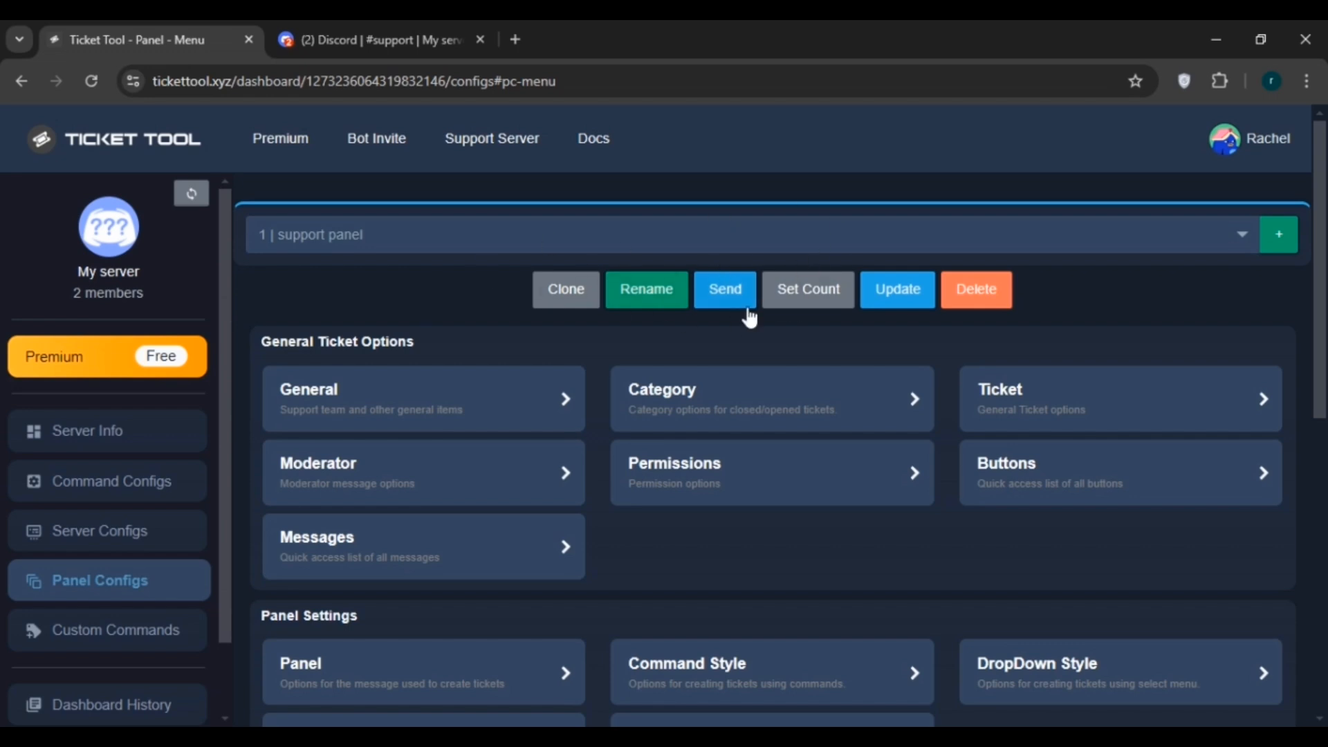
pyautogui.click(722, 298)
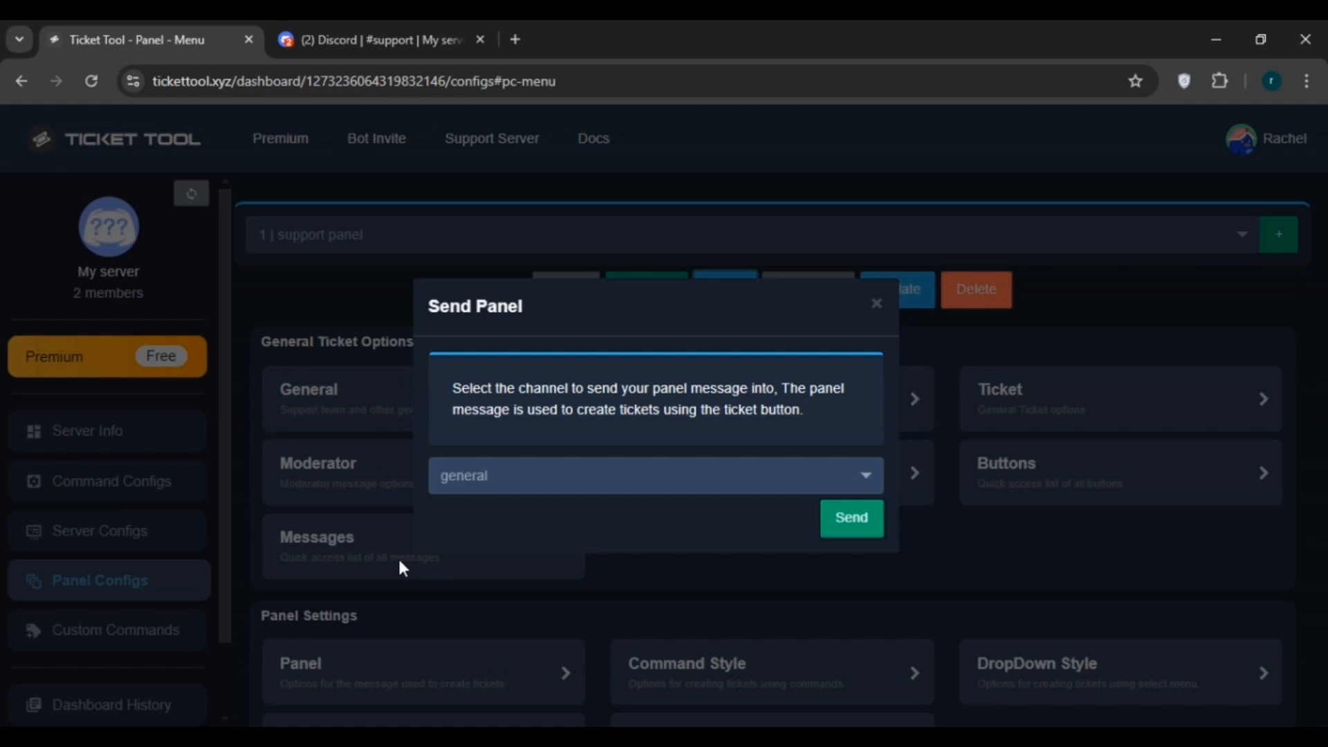
pyautogui.click(496, 475)
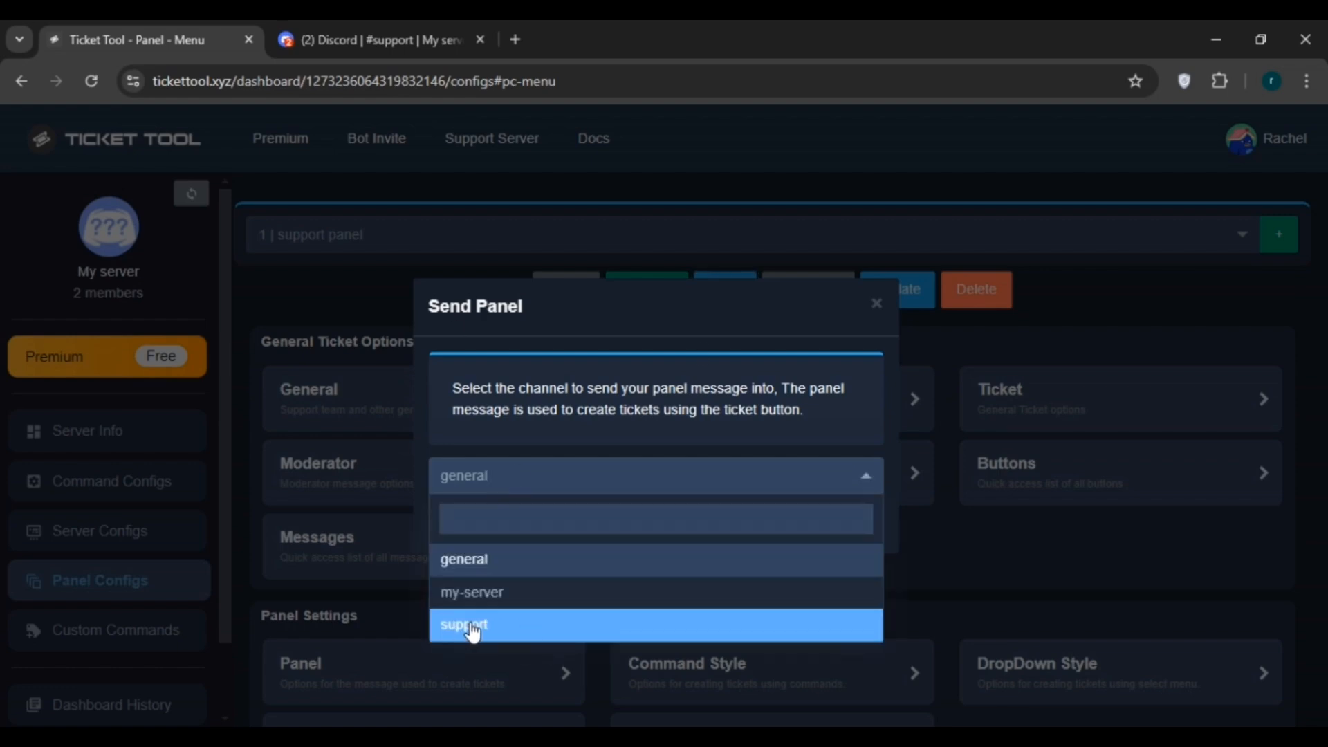
pyautogui.click(472, 628)
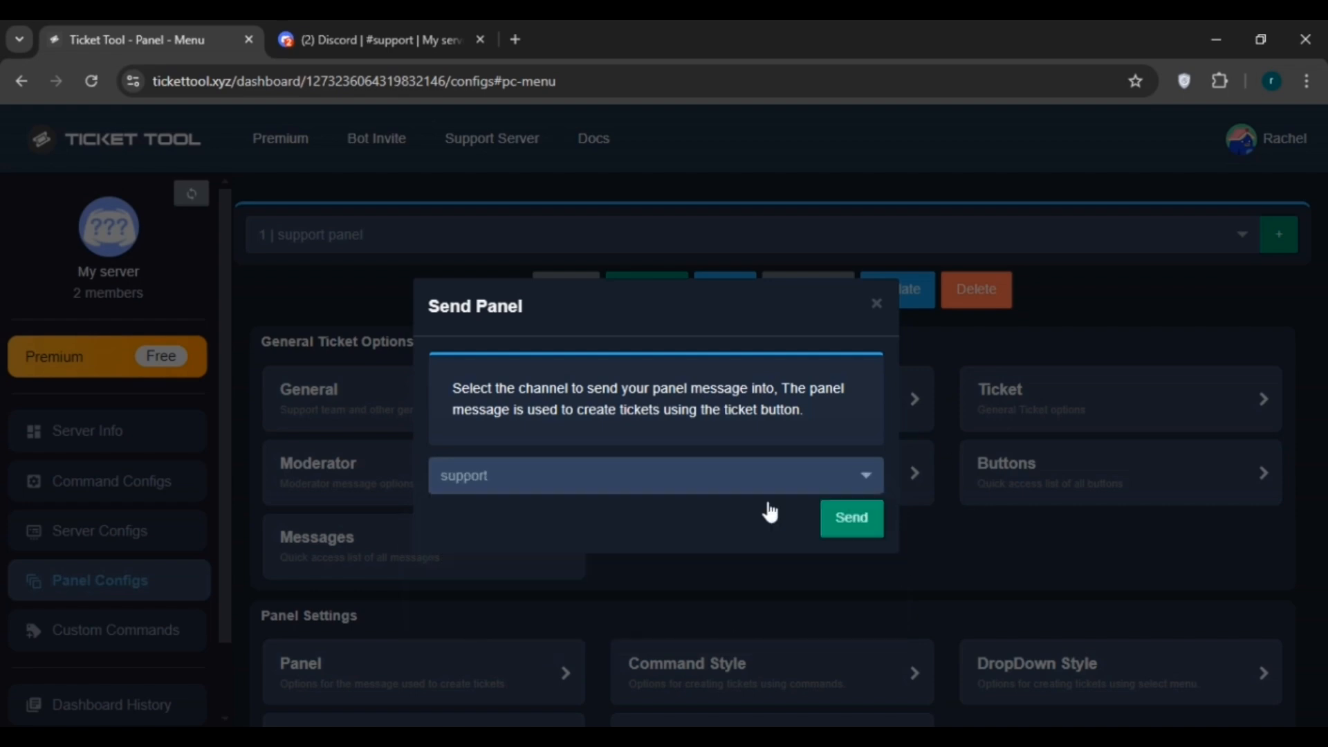
pyautogui.click(840, 531)
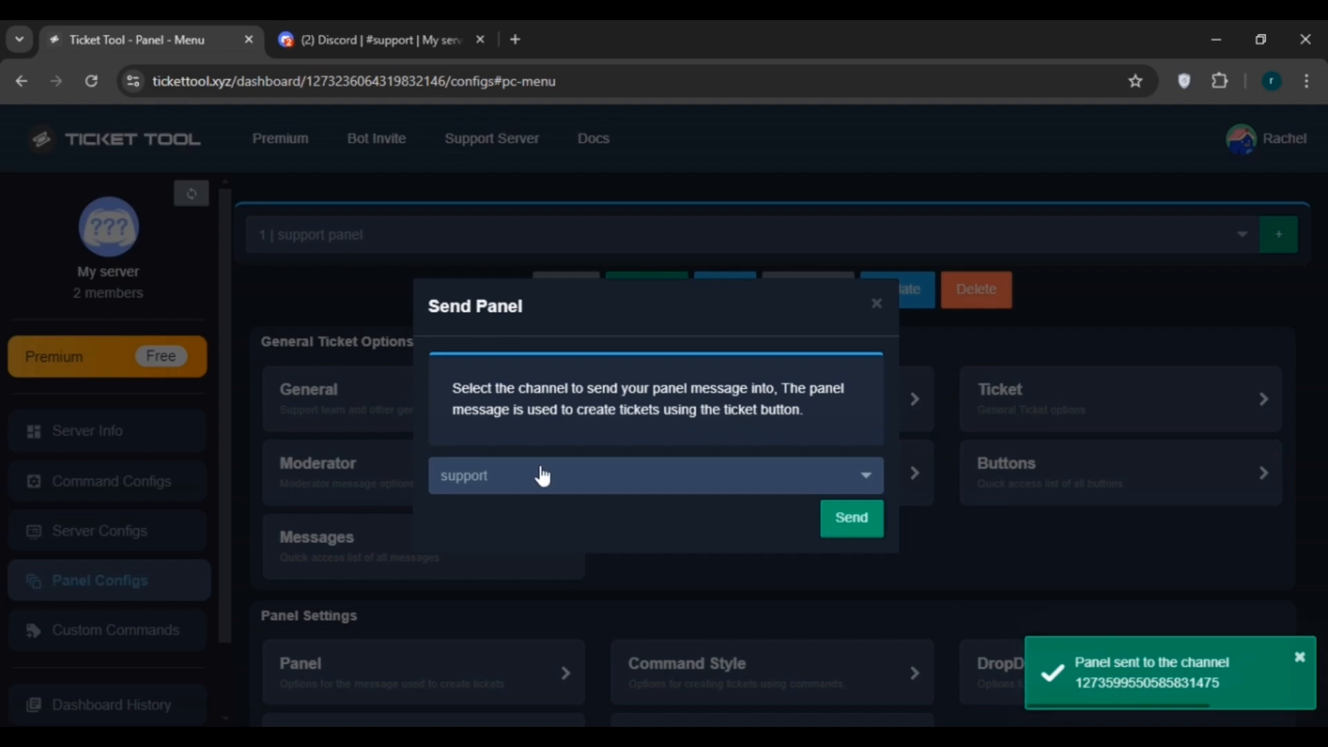
pyautogui.click(344, 27)
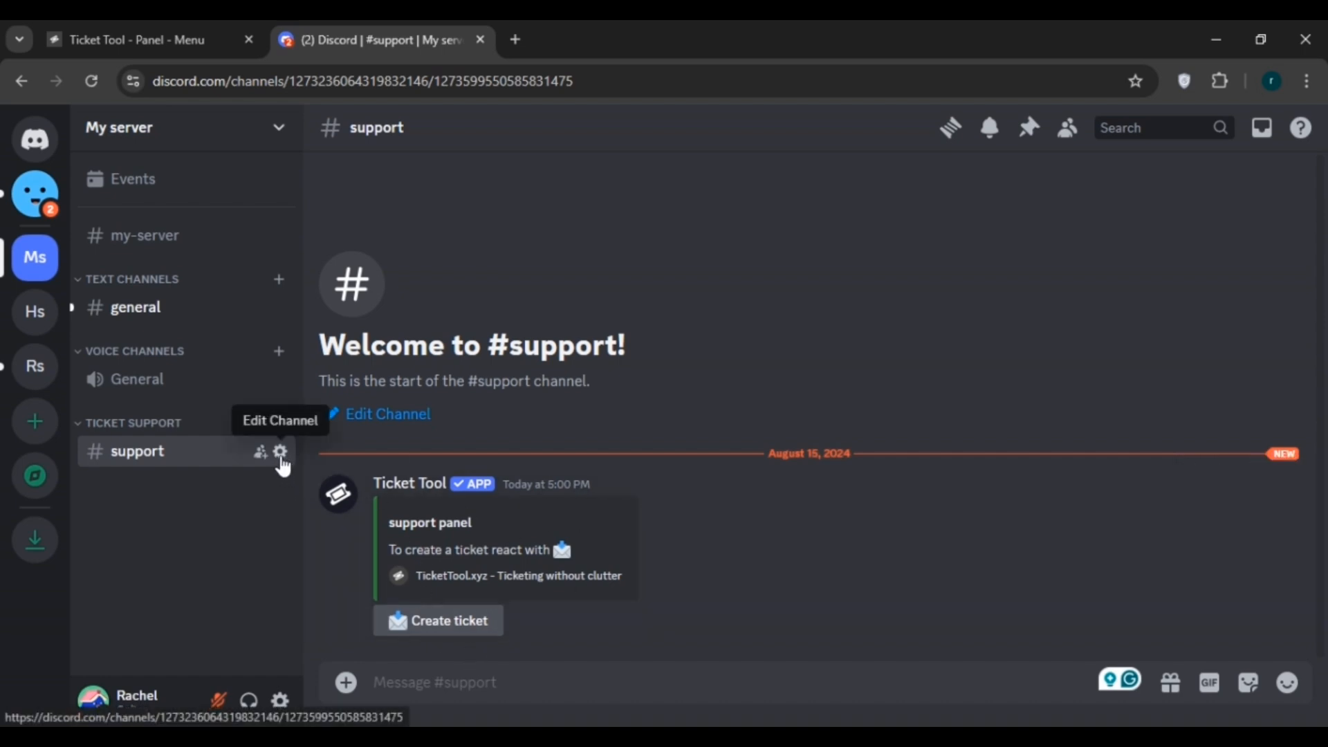
pyautogui.click(280, 453)
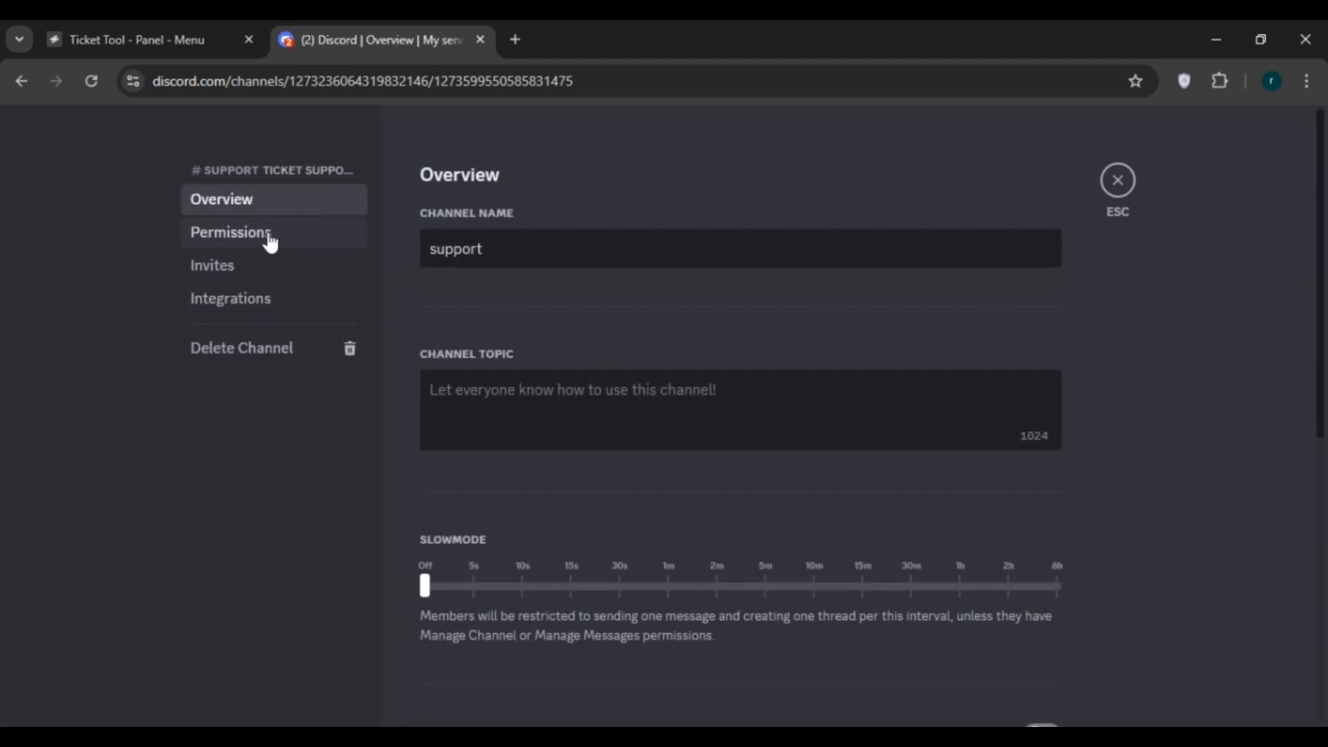
pyautogui.click(281, 242)
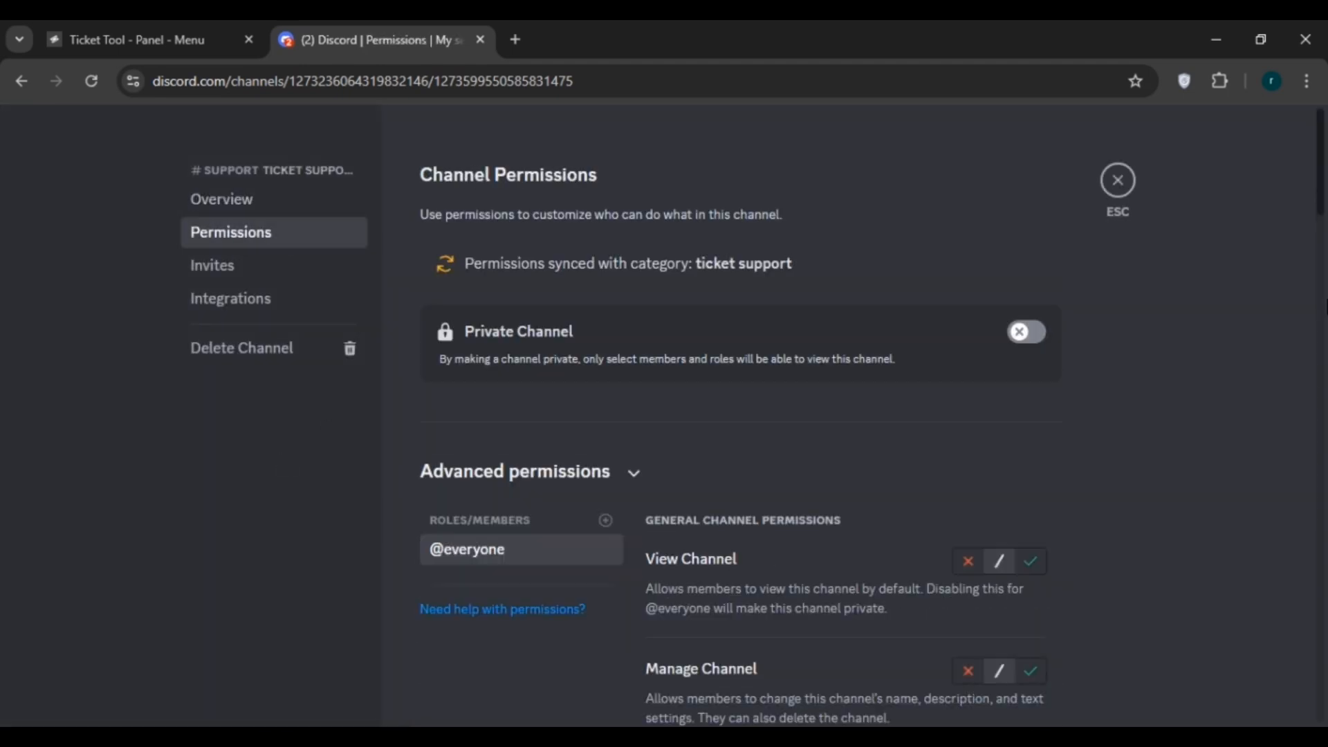
pyautogui.scroll(-15, 844, 415)
pyautogui.scroll(-15, 844, 415)
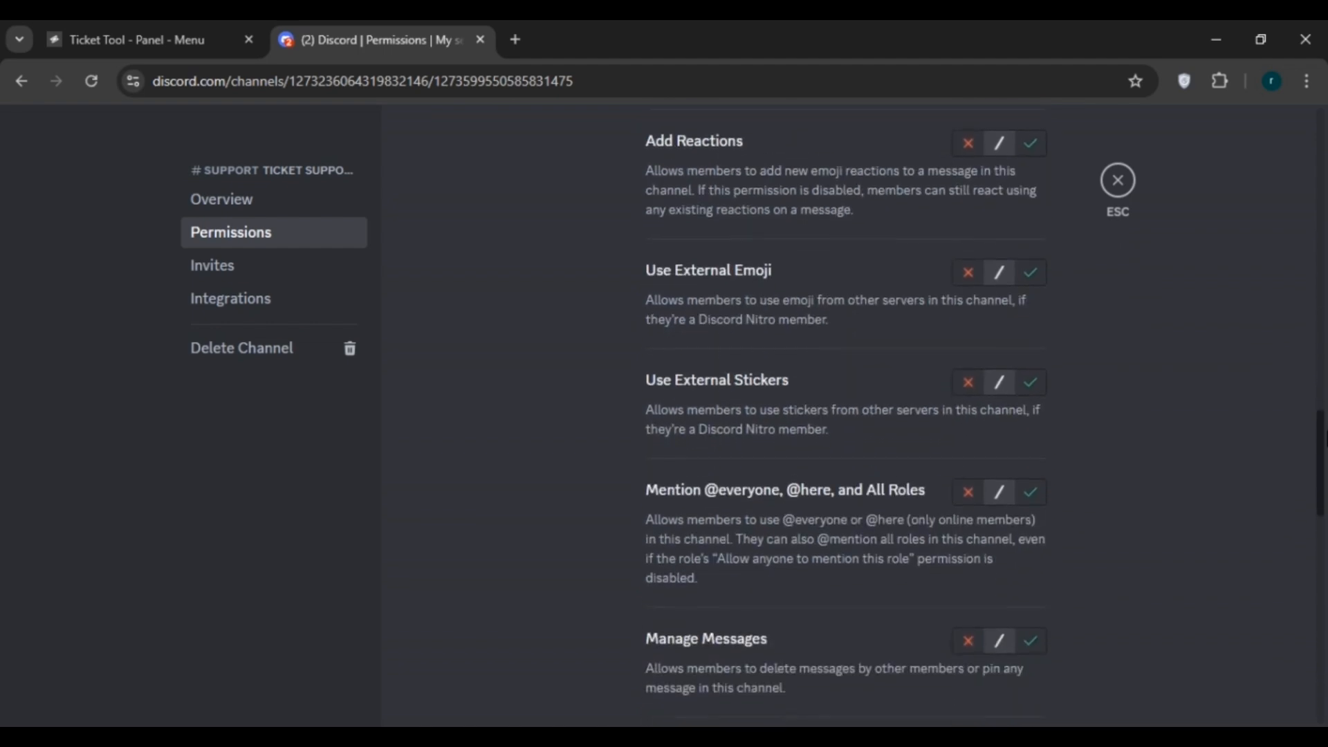
pyautogui.scroll(-1, 917, 460)
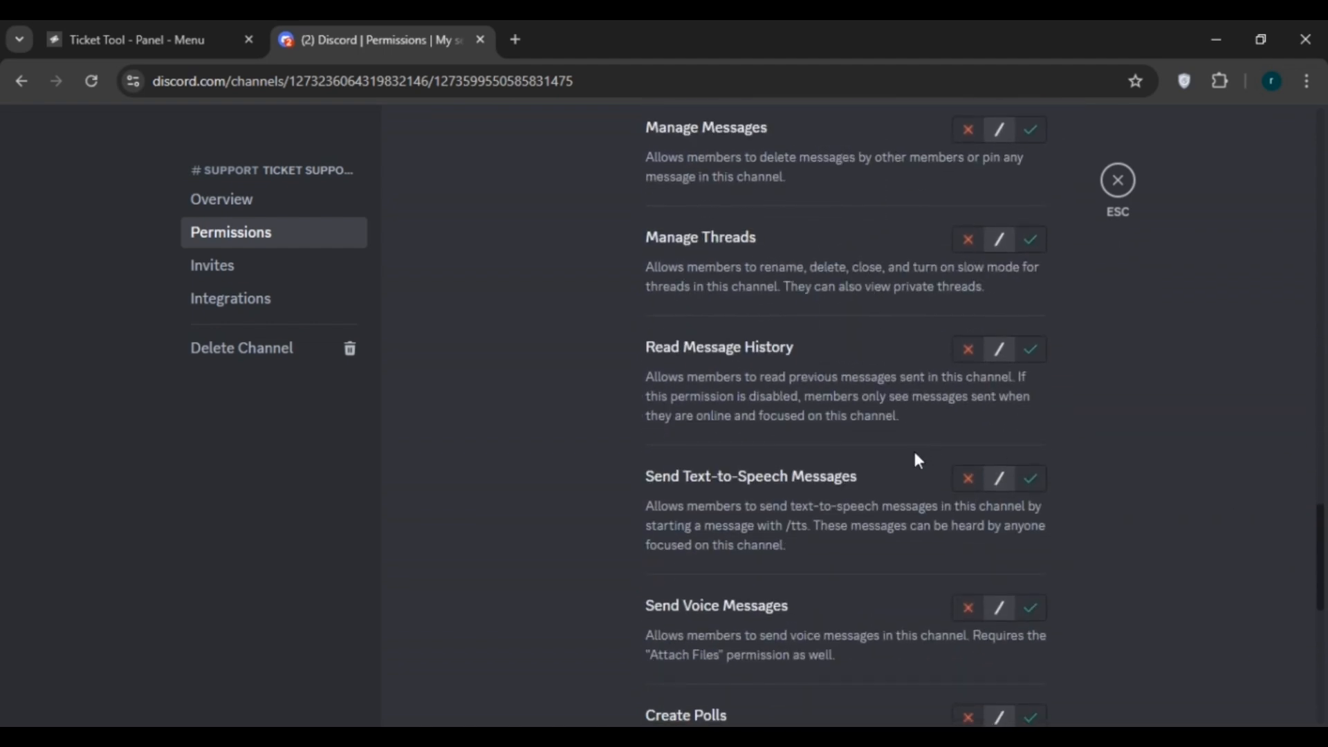
pyautogui.click(1032, 346)
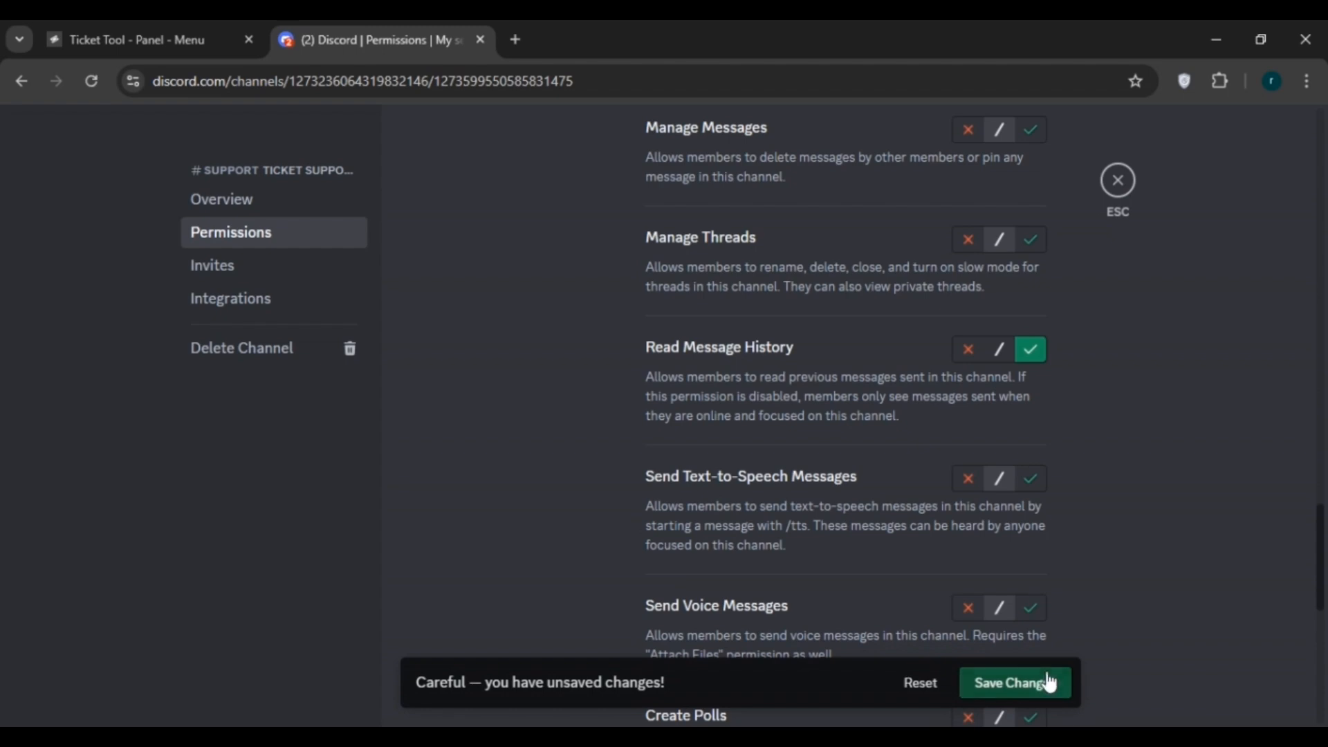
pyautogui.click(1023, 682)
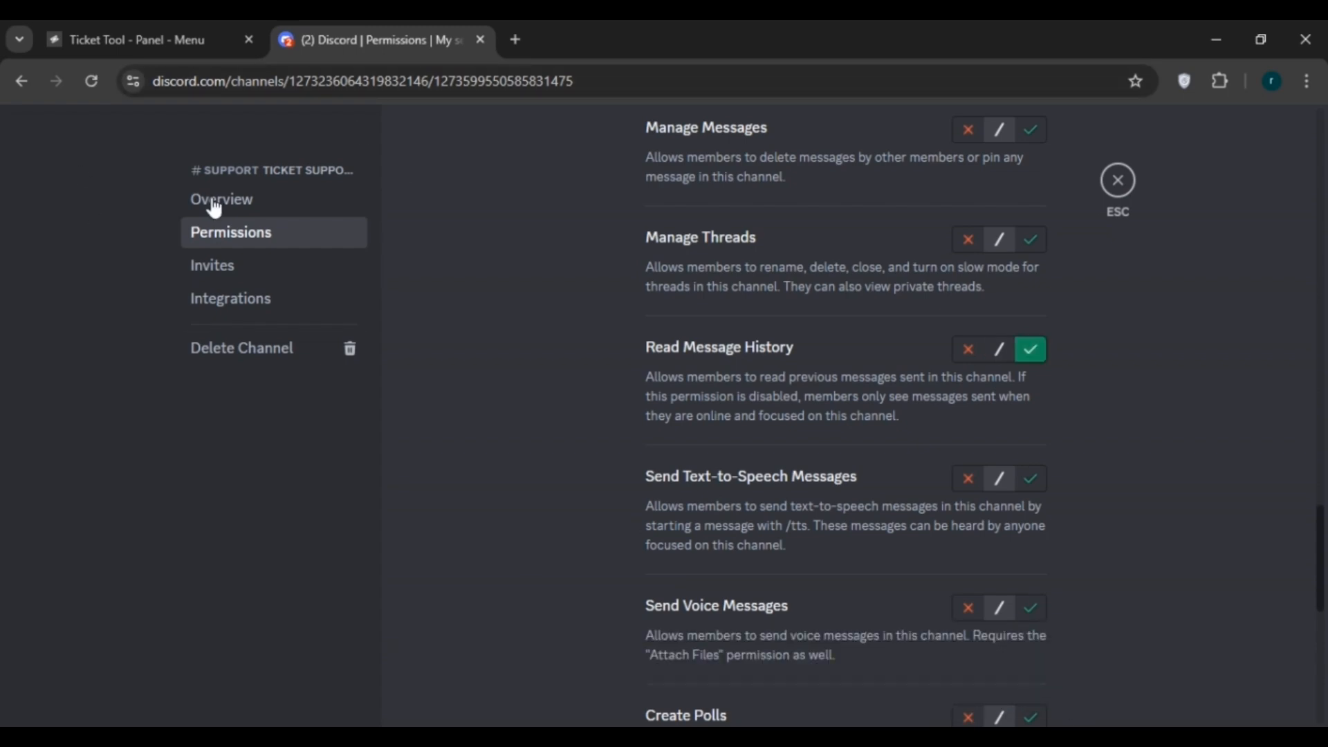
pyautogui.click(17, 94)
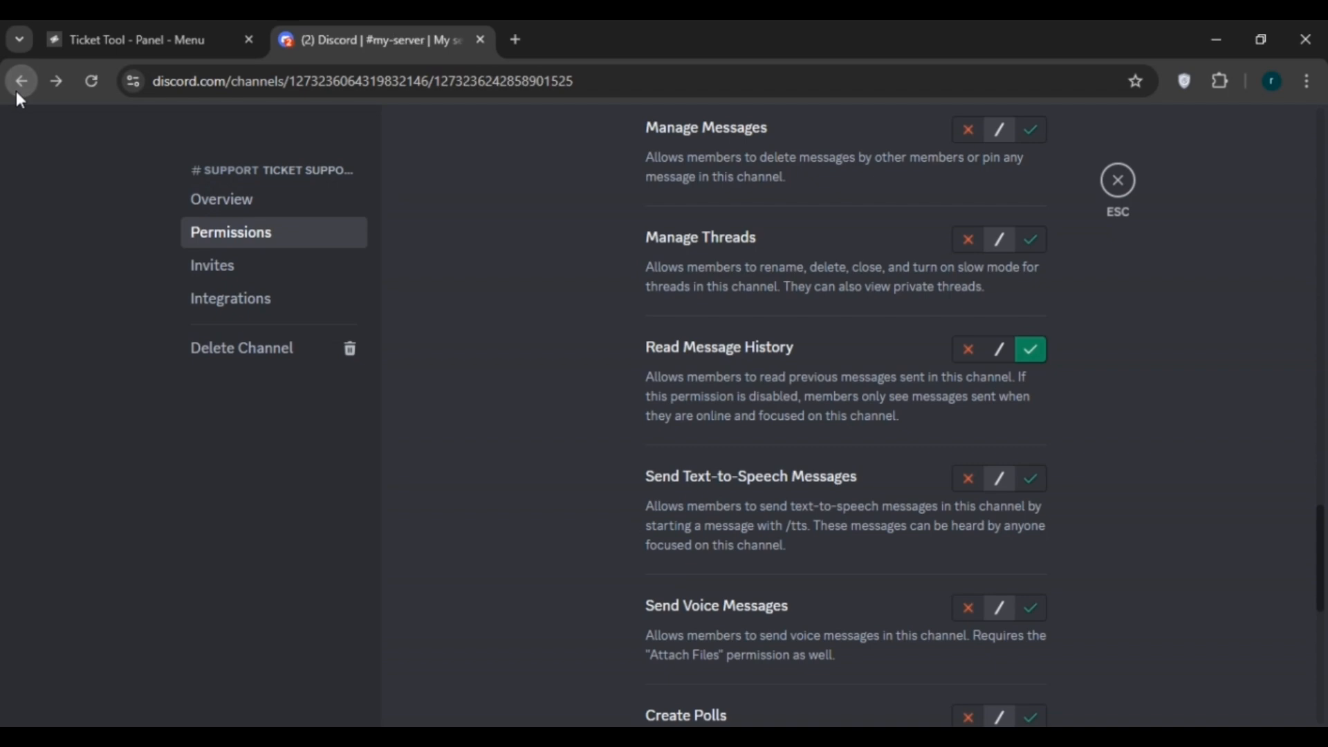
# Create a test ticket from the support panel message in the support channel
pyautogui.click(436, 635)
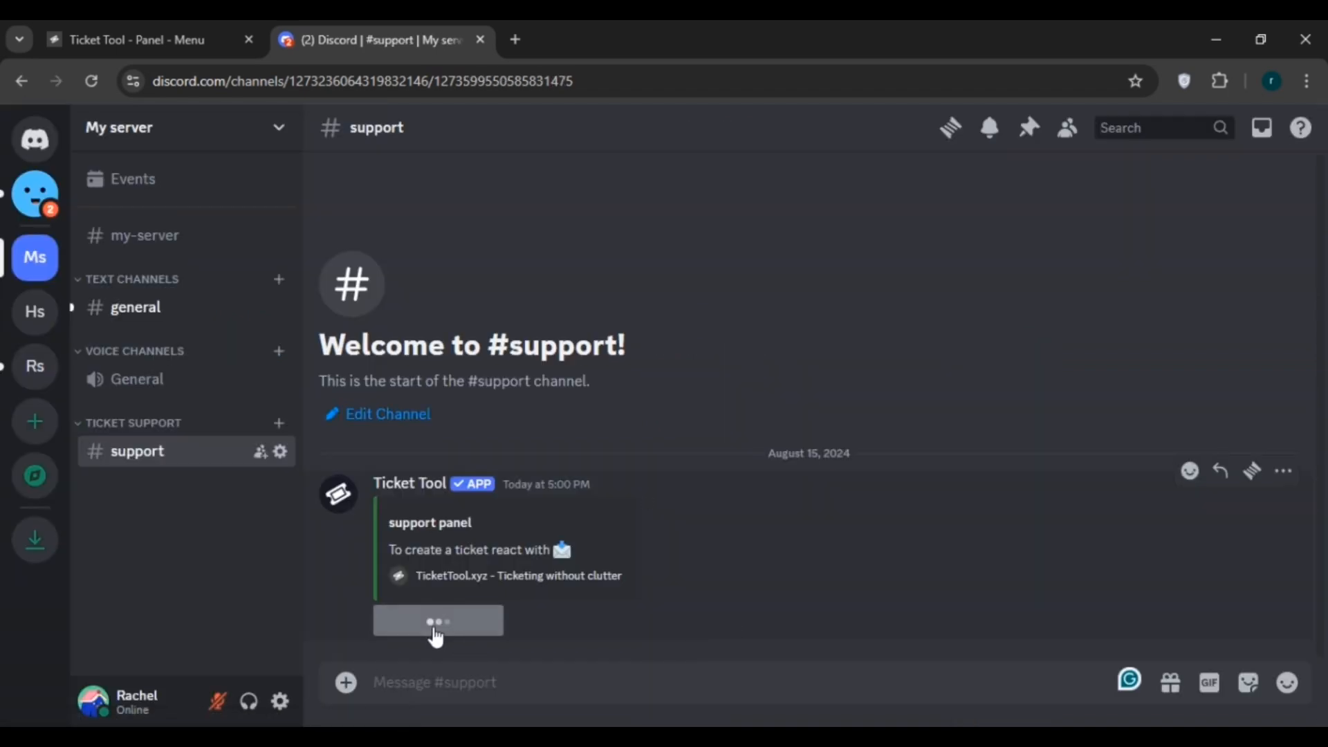